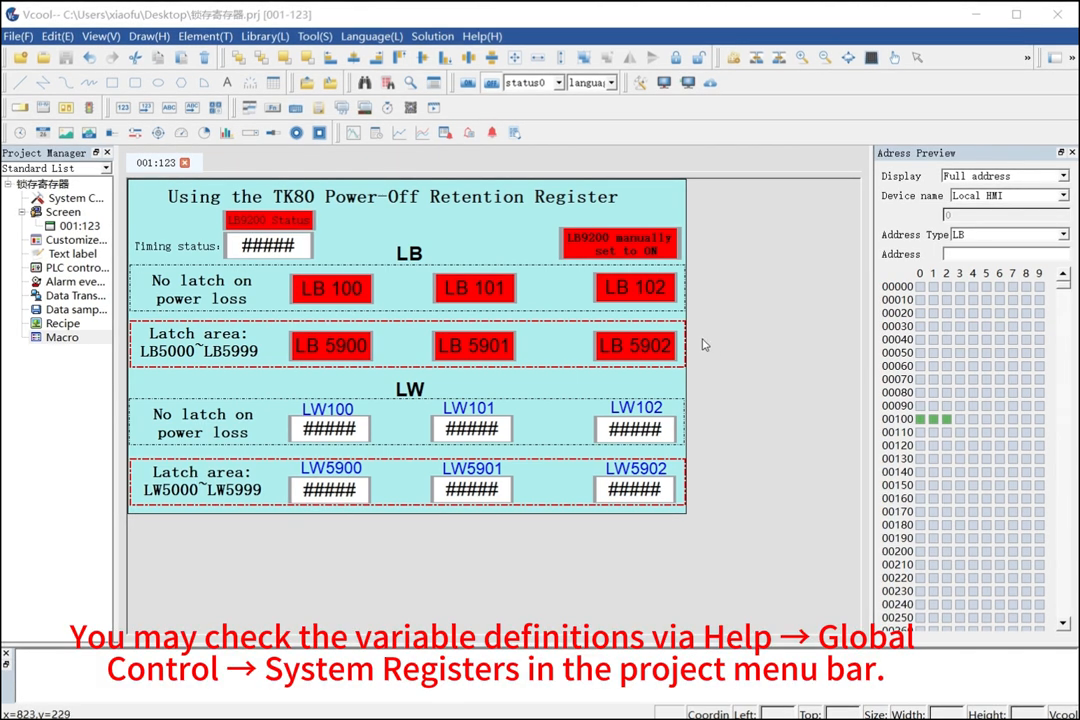
{"action": "left_click", "coordinate": [482, 36]}
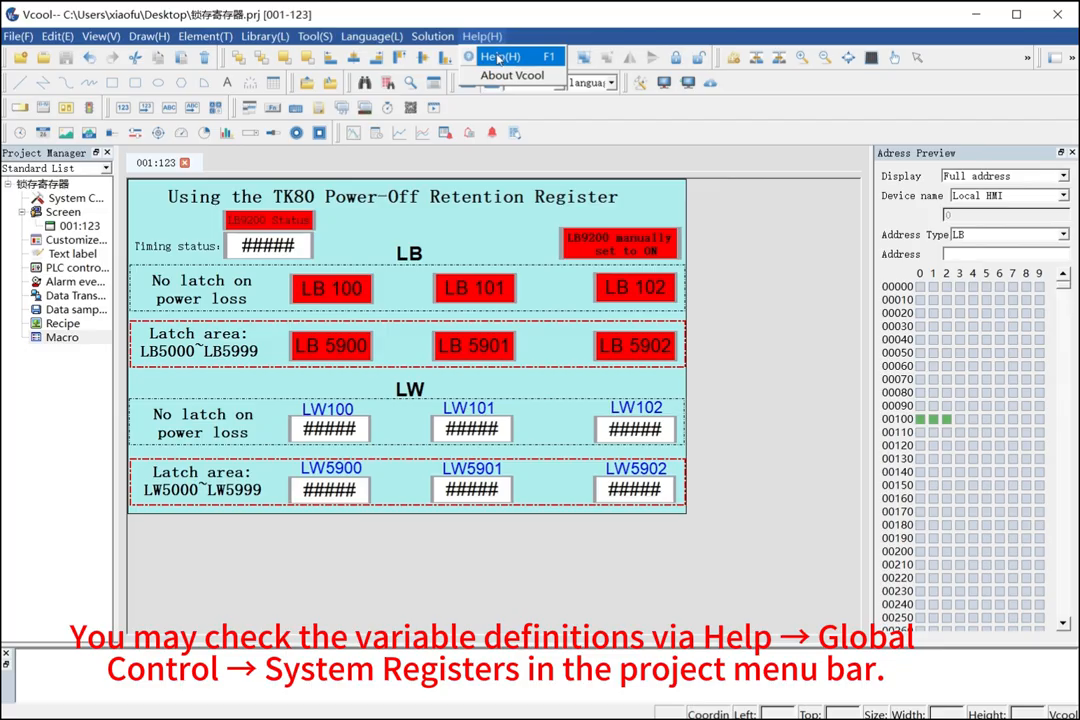
{"action": "left_click", "coordinate": [698, 274]}
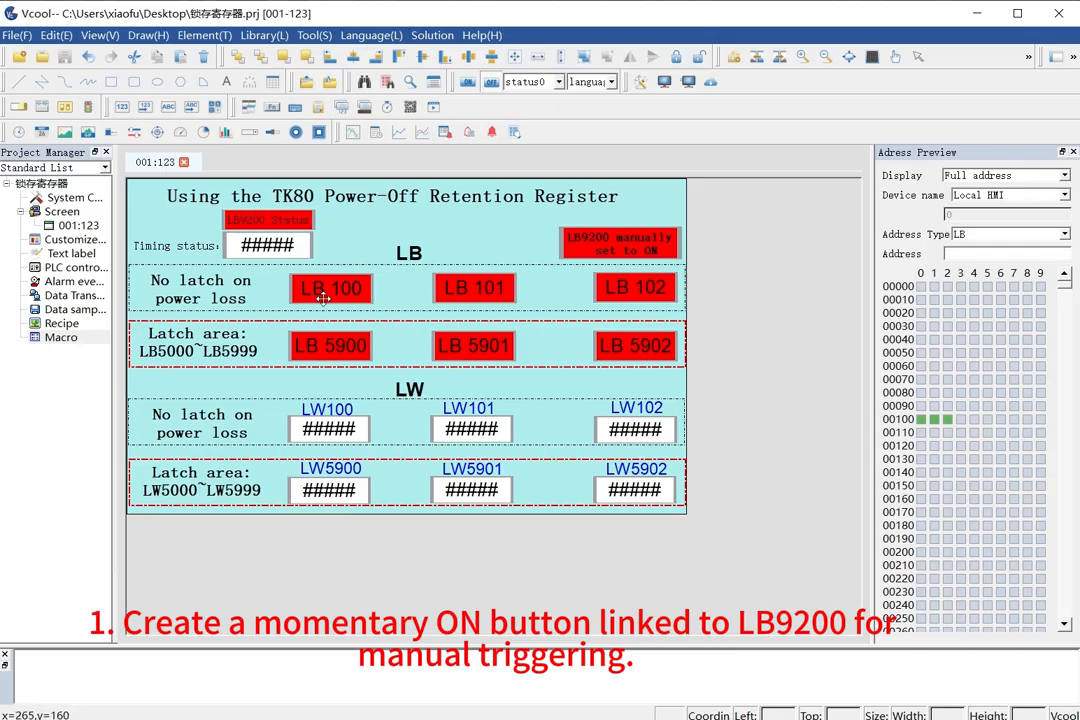
Check the address and function settings of the "LB9200 manually set to ON" switch button.
{"action": "left_click", "coordinate": [621, 254]}
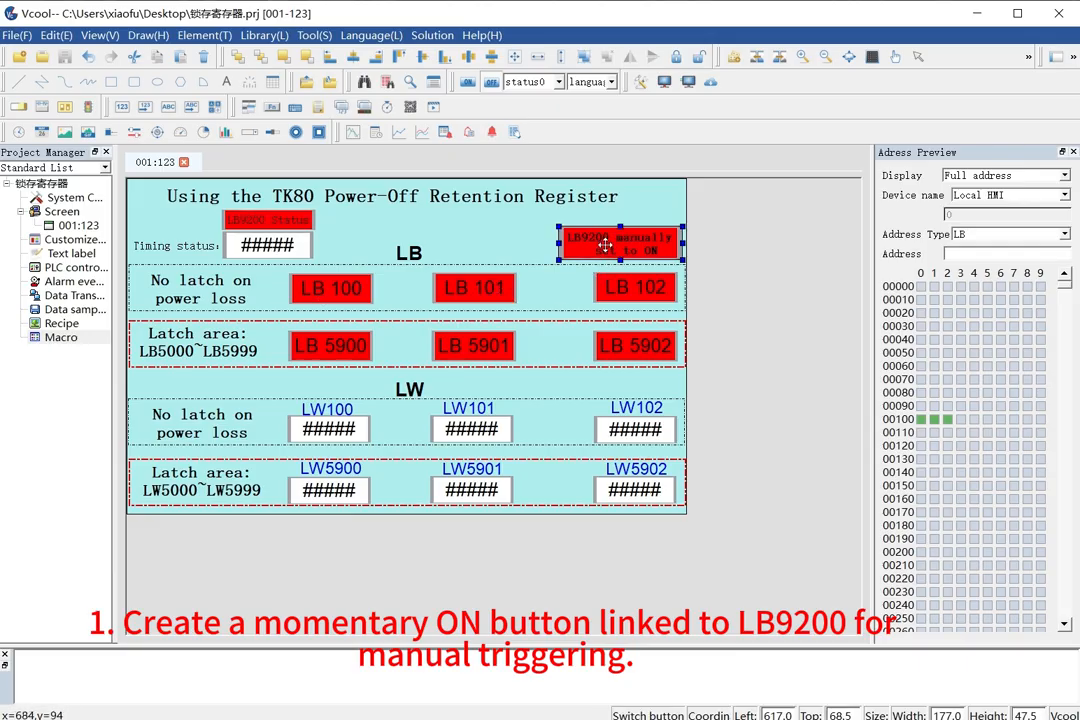
{"action": "double_click", "coordinate": [606, 245]}
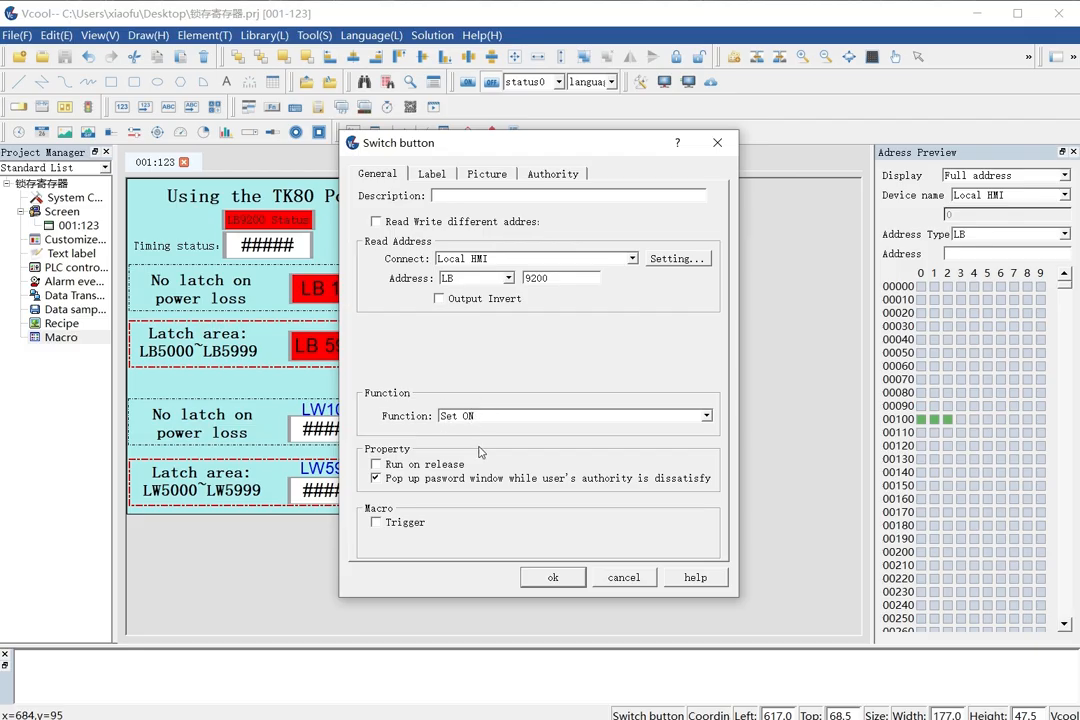
{"action": "left_click", "coordinate": [556, 579]}
{"action": "left_click", "coordinate": [705, 470]}
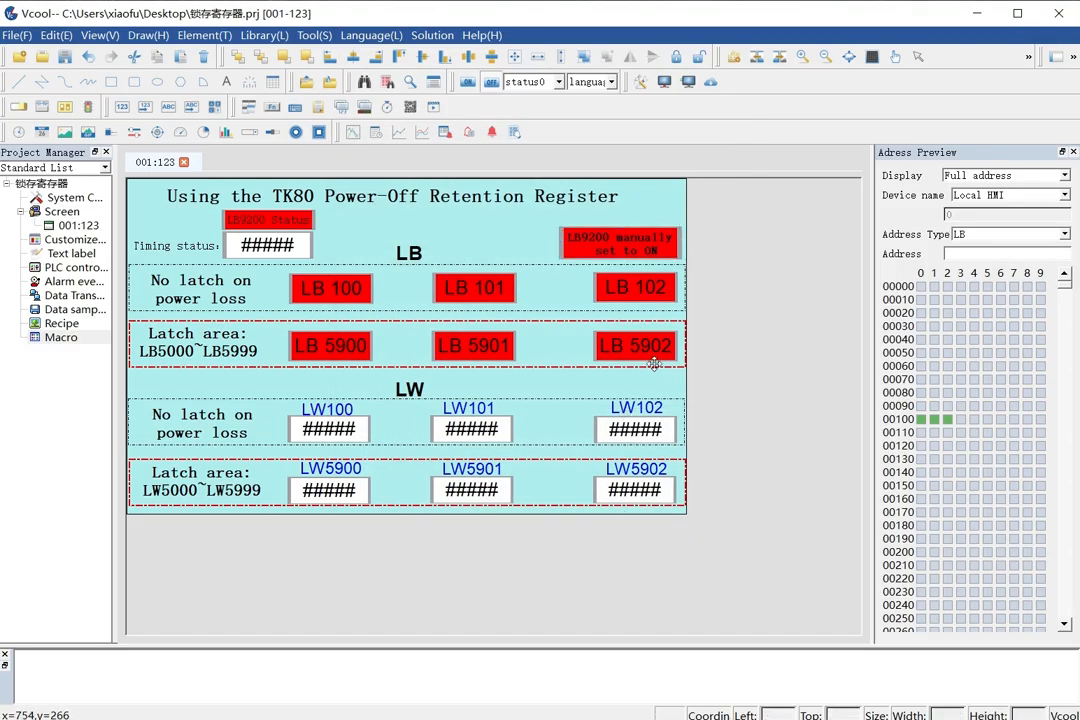
Review the data transmission entry that links the PLC bit M 0 to LB 9200, and close the table.
{"action": "double_click", "coordinate": [72, 297]}
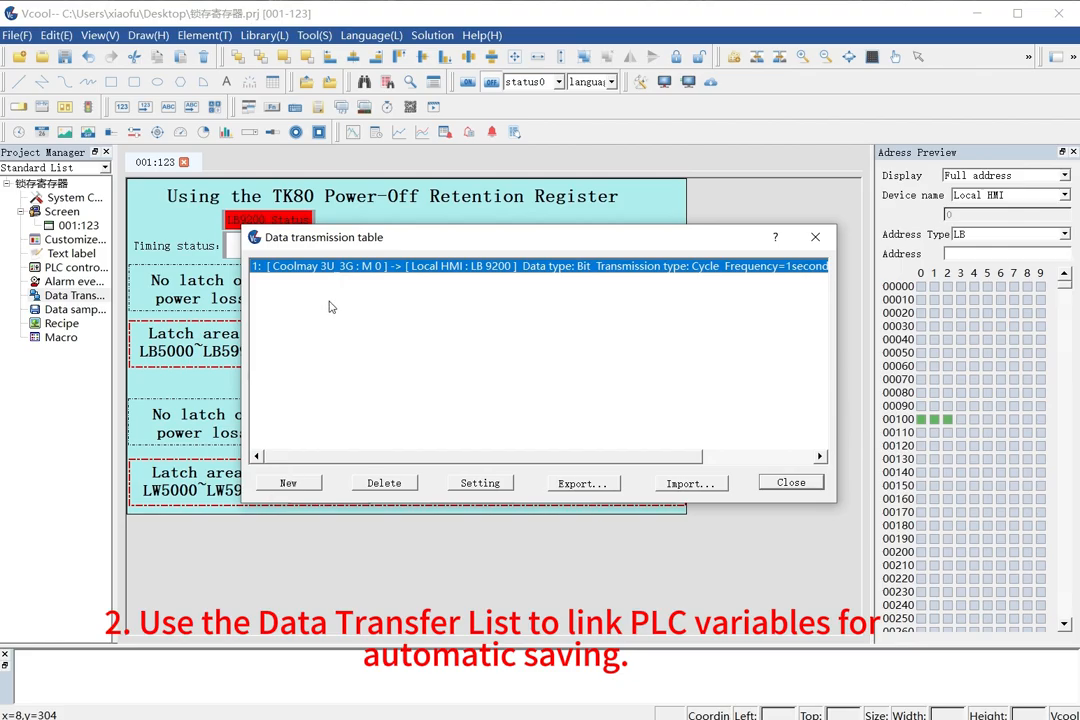
{"action": "double_click", "coordinate": [379, 268]}
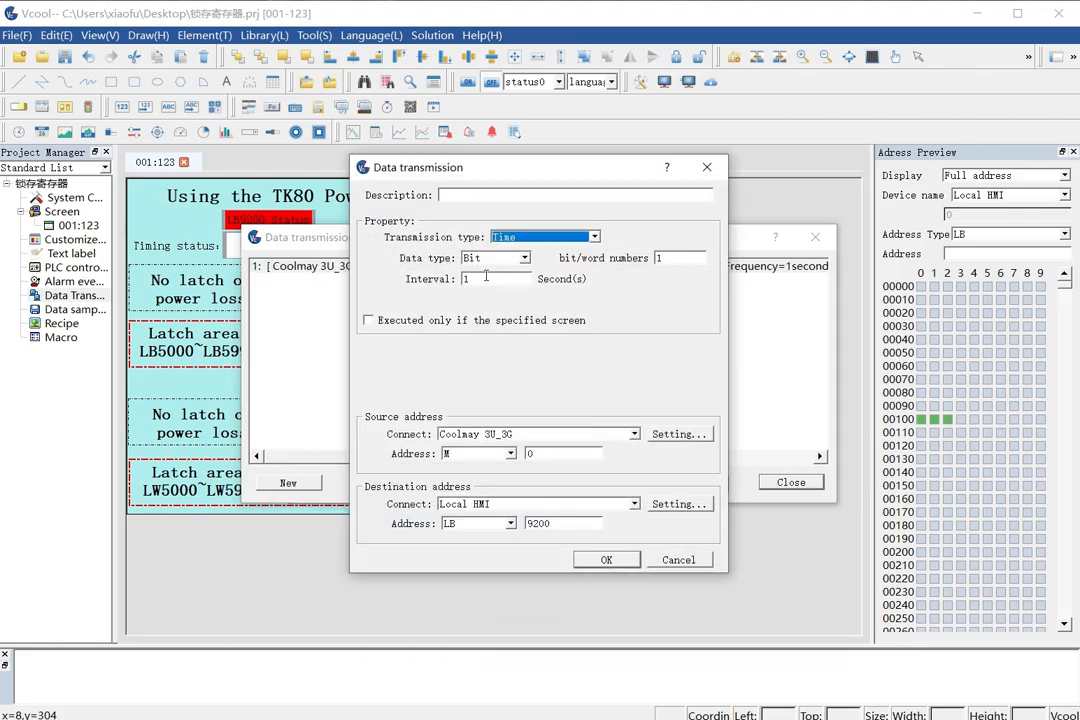
{"action": "left_click", "coordinate": [607, 560]}
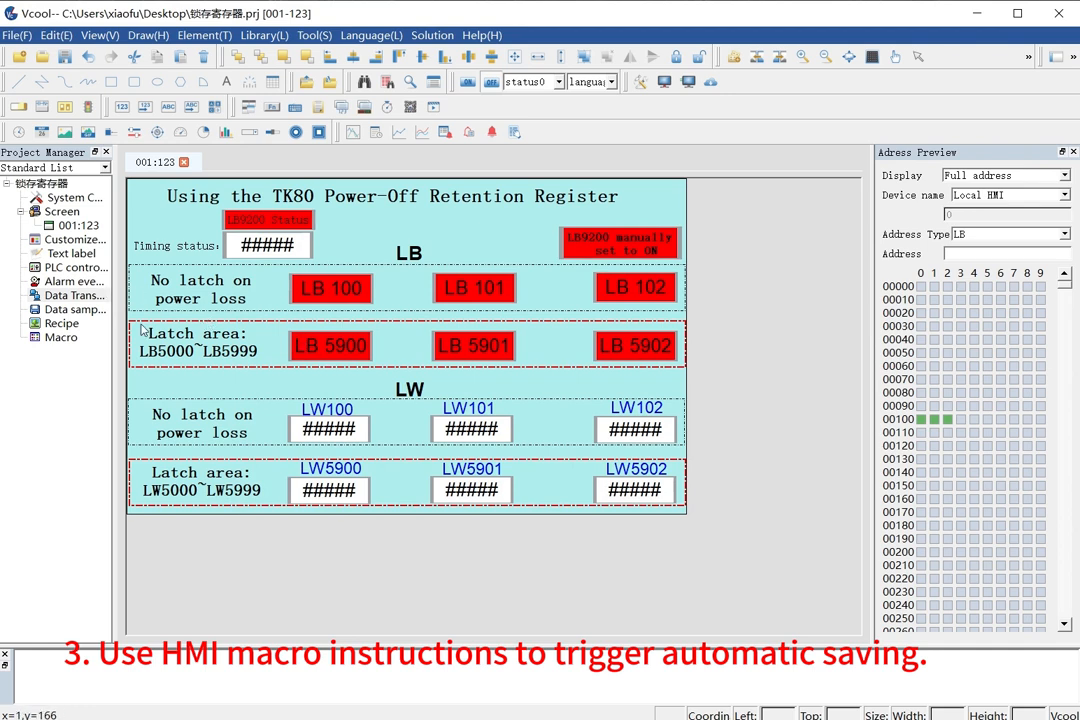
{"action": "left_click_drag", "start_coordinate": [743, 571], "coordinate": [158, 189]}
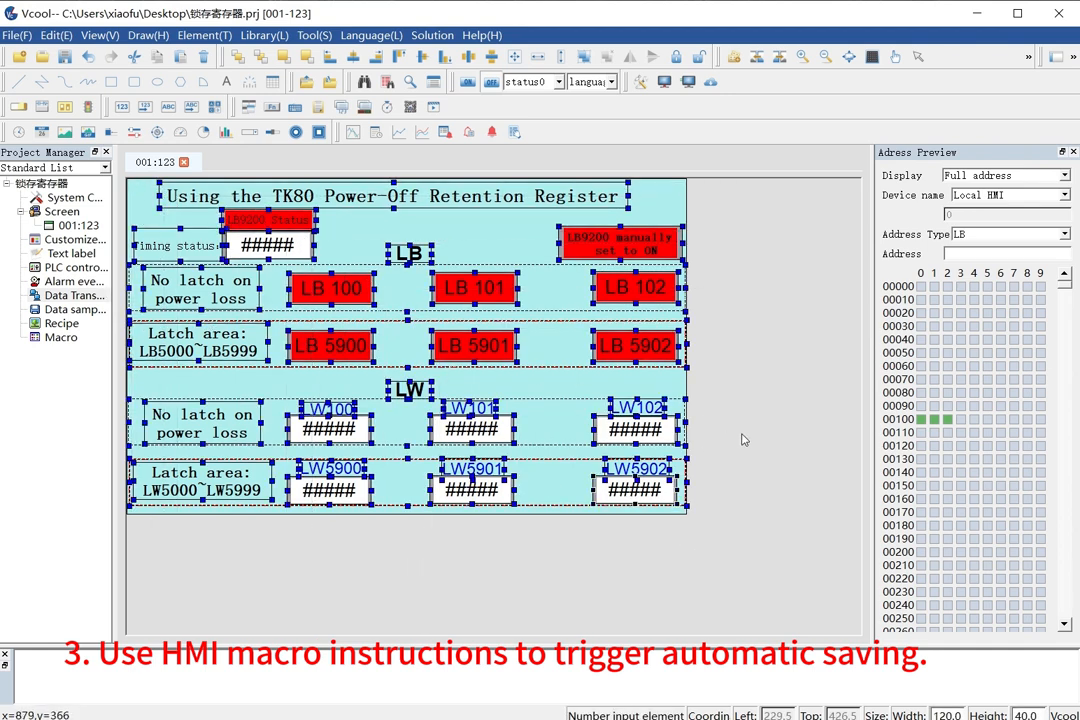
{"action": "left_click", "coordinate": [725, 430]}
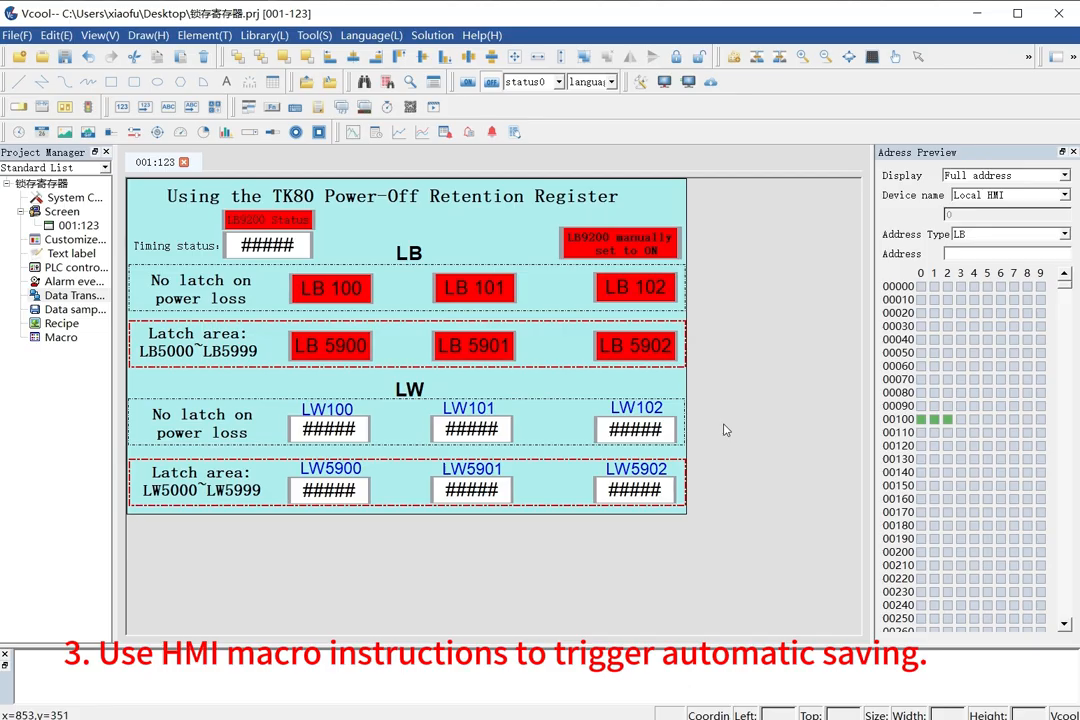
{"action": "left_click", "coordinate": [57, 339]}
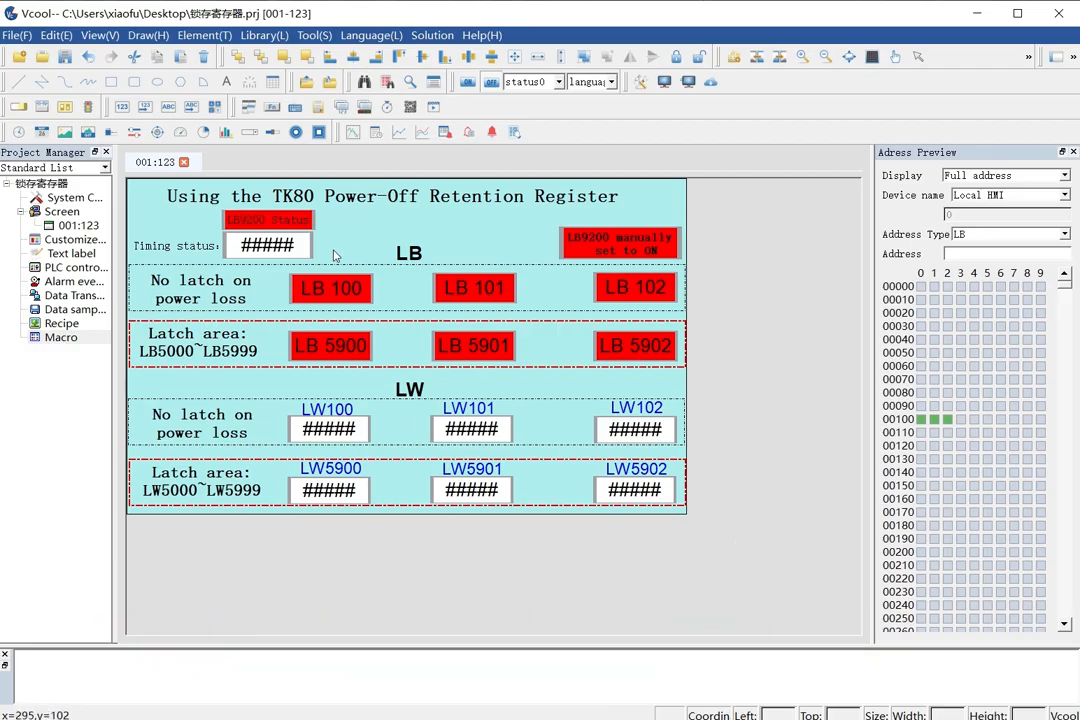
{"action": "left_click_drag", "start_coordinate": [335, 253], "coordinate": [200, 228]}
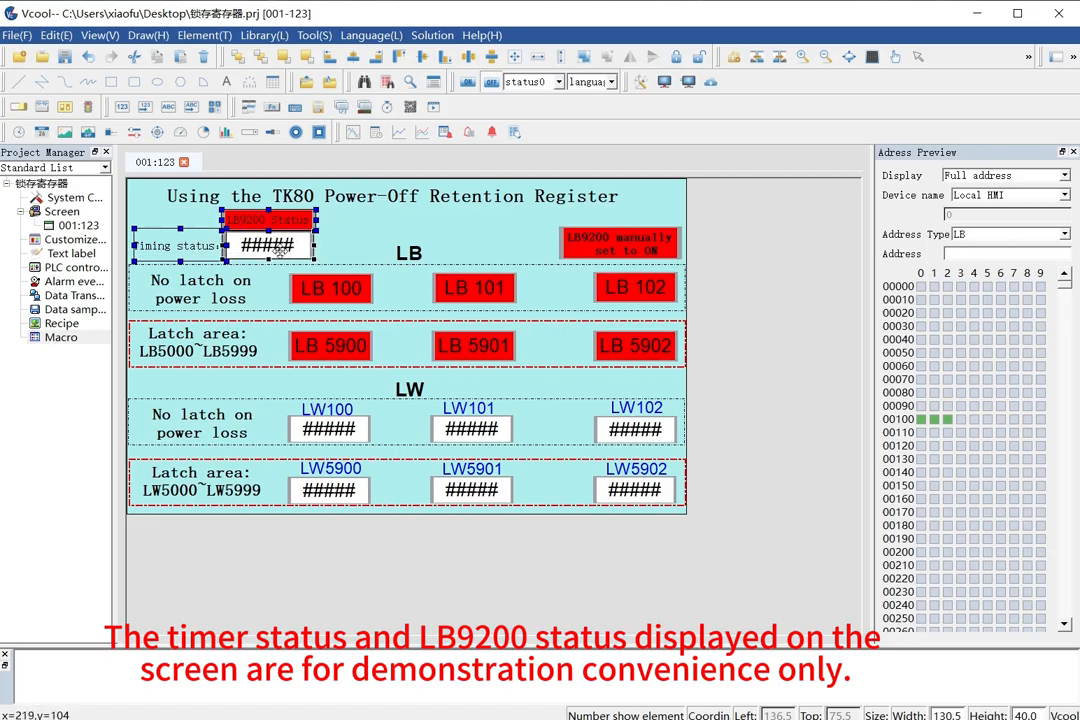
{"action": "left_click", "coordinate": [352, 248]}
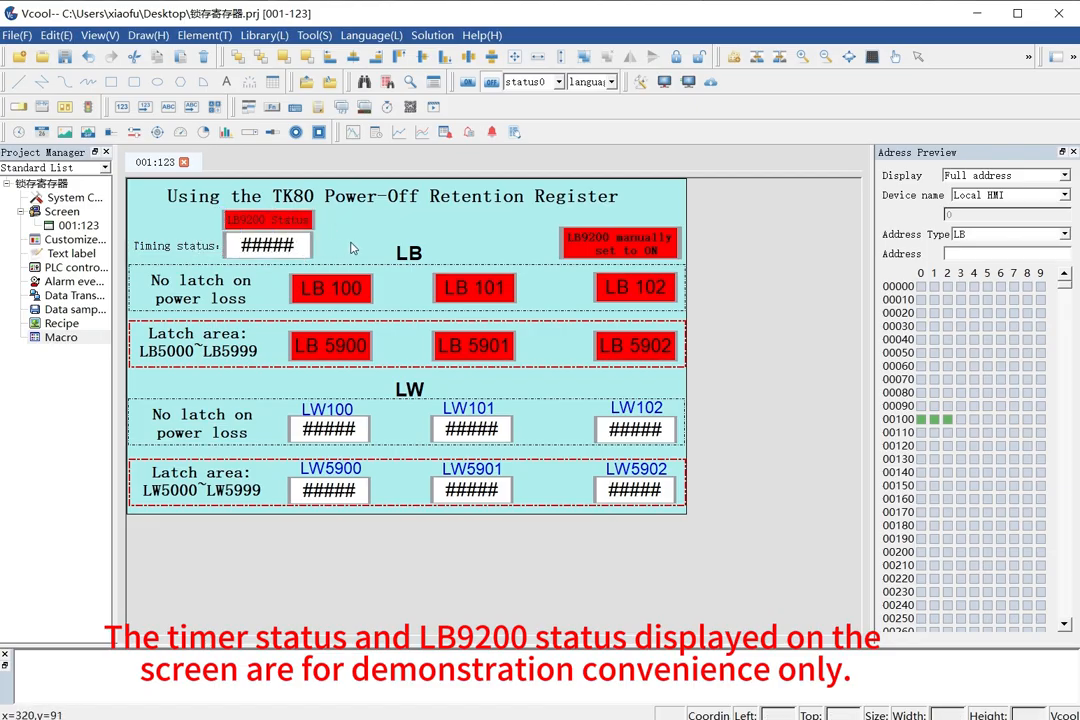
Check the LB 100 switch button's address and function settings, and pick out the LB 101 and LB 102 switches in the same row.
{"action": "left_click", "coordinate": [341, 290]}
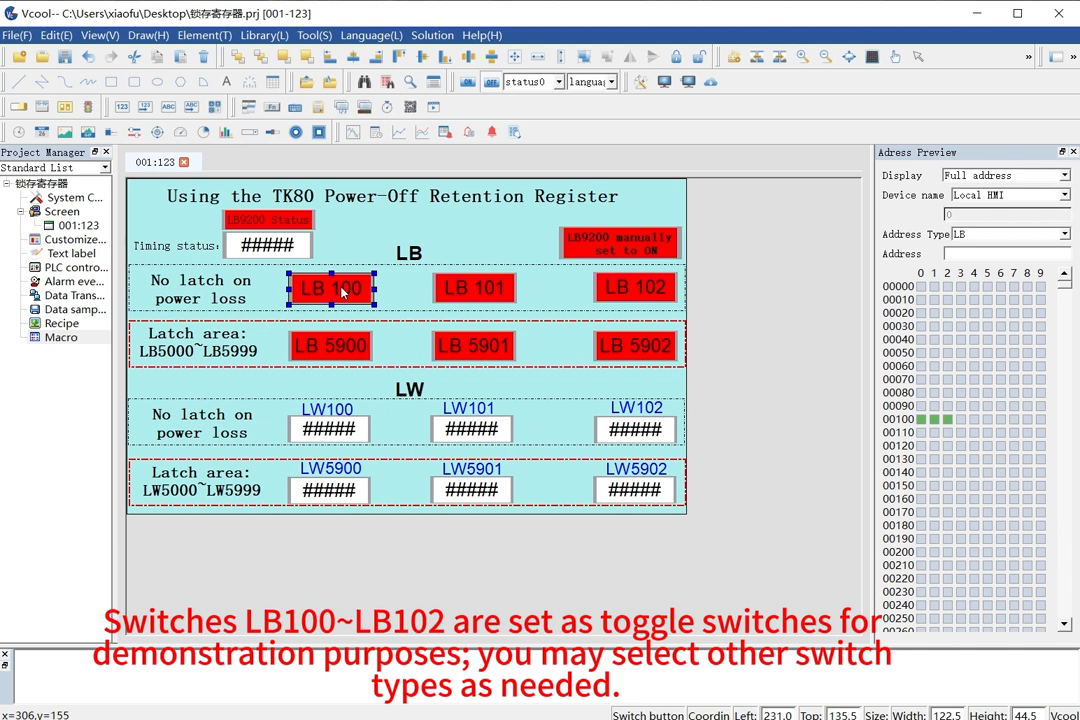
{"action": "double_click", "coordinate": [341, 290]}
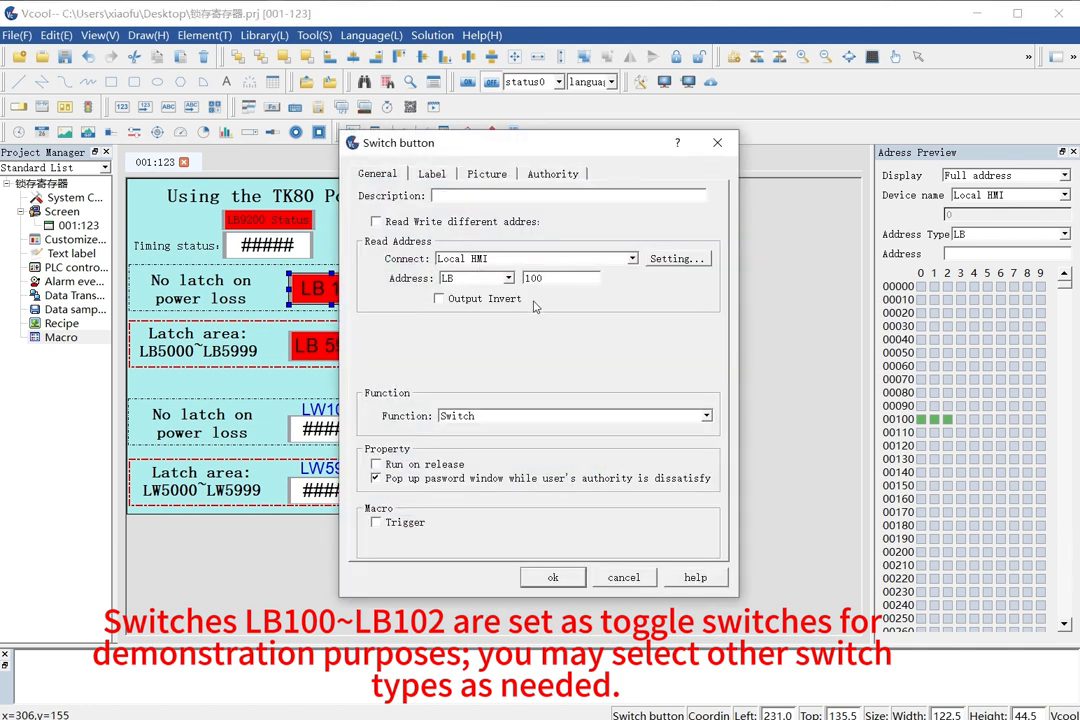
{"action": "left_click", "coordinate": [555, 584]}
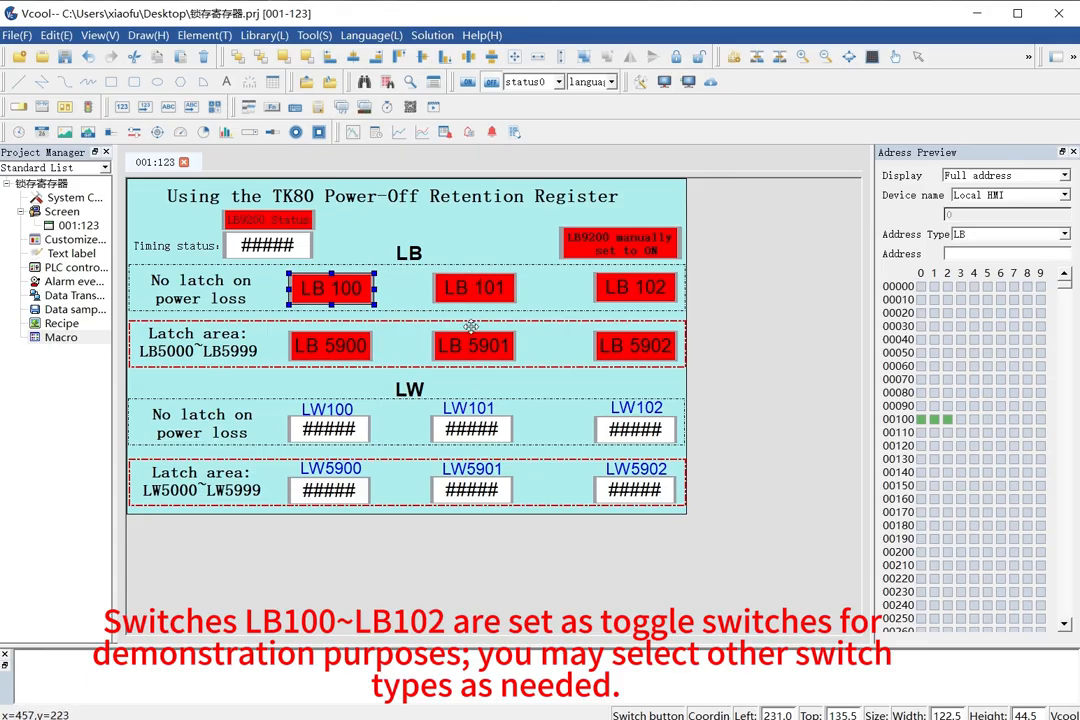
{"action": "left_click", "coordinate": [655, 290]}
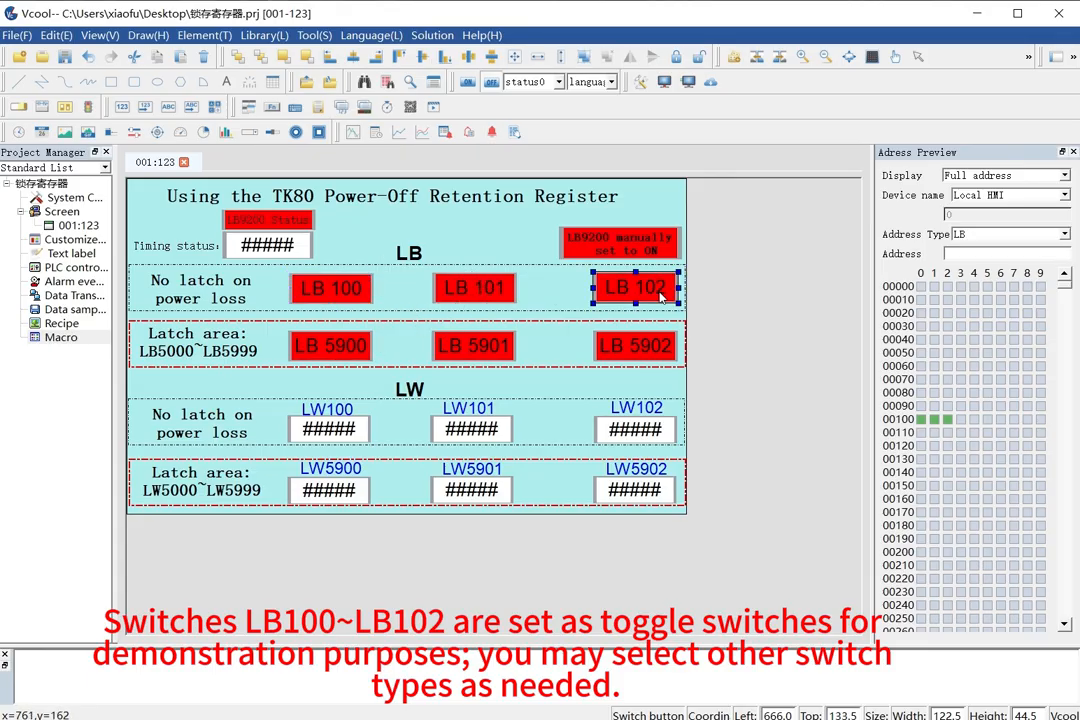
{"action": "left_click", "coordinate": [485, 288]}
{"action": "left_click", "coordinate": [350, 288], "text": "ctrl"}
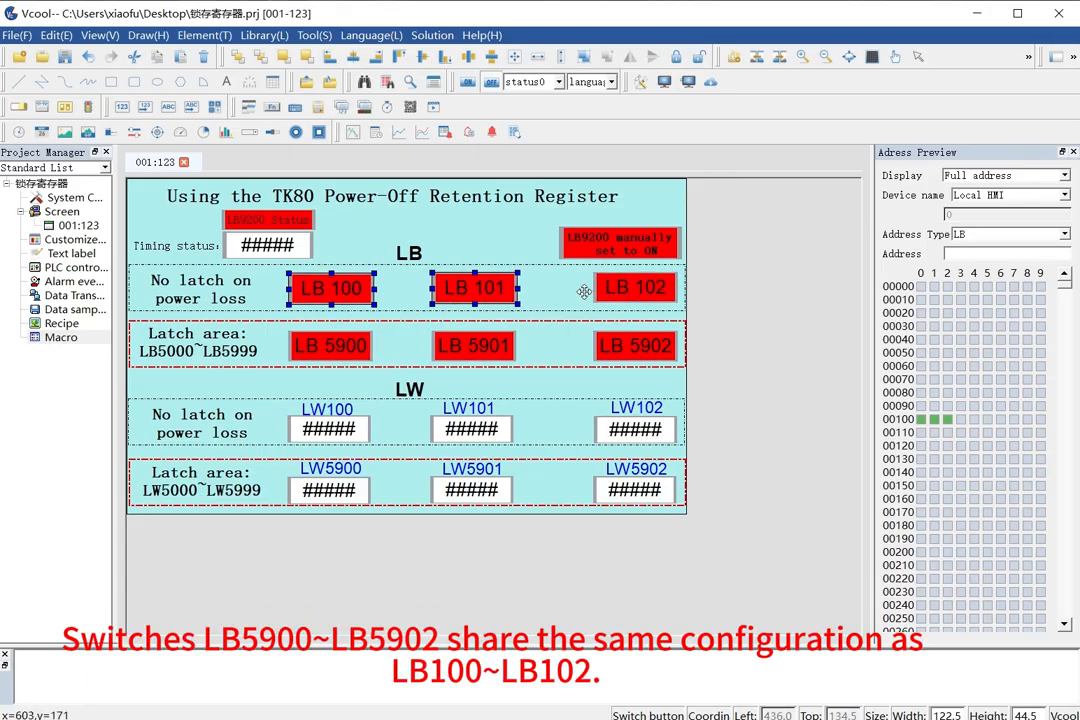
{"action": "left_click", "coordinate": [638, 288], "text": "ctrl"}
Select the LB 5900, LB 5901 and LB 5902 switches and check the address and function settings of LB 5900.
{"action": "left_click", "coordinate": [636, 346]}
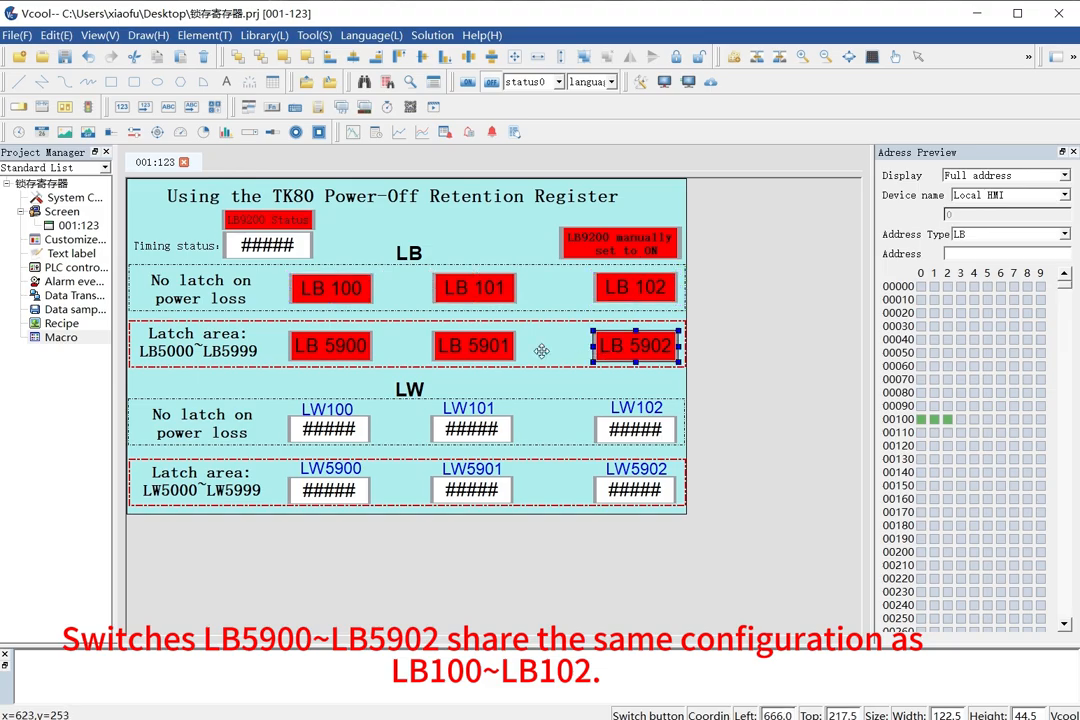
{"action": "left_click", "coordinate": [455, 346], "text": "ctrl"}
{"action": "left_click", "coordinate": [331, 343], "text": "ctrl"}
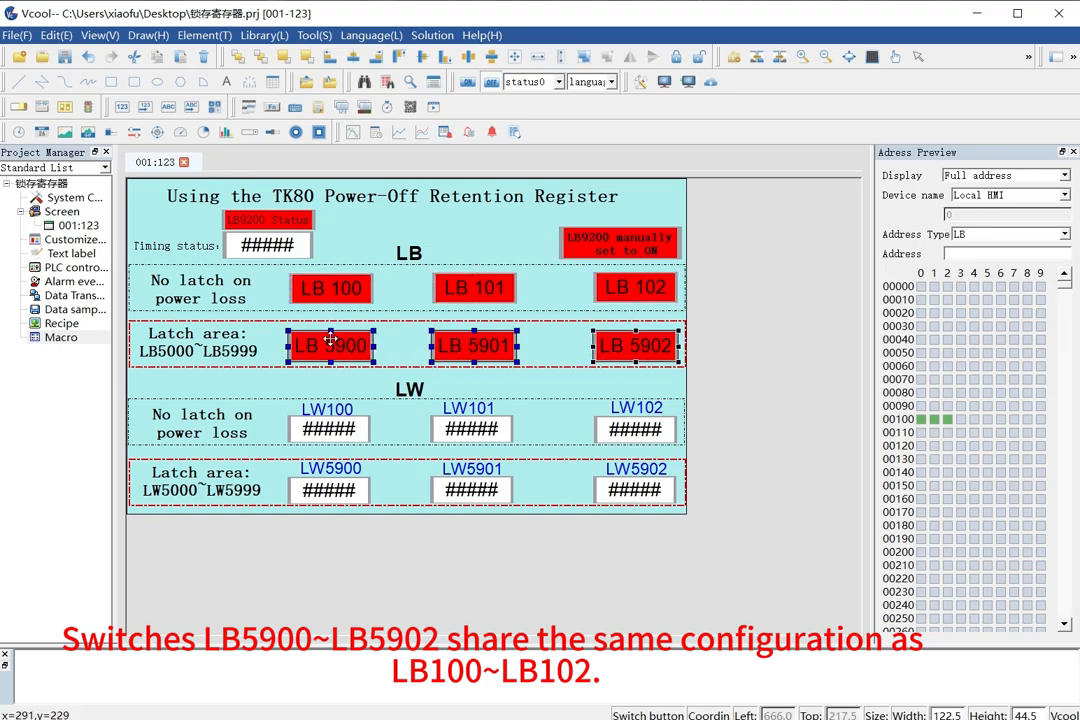
{"action": "double_click", "coordinate": [331, 343]}
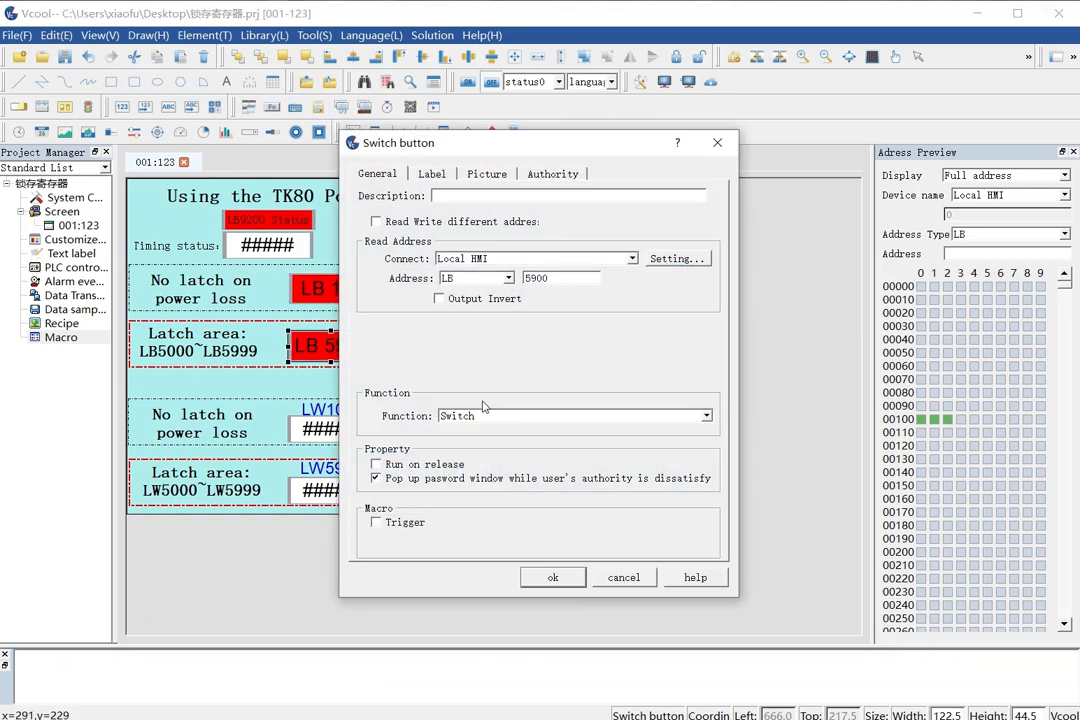
{"action": "left_click", "coordinate": [545, 577]}
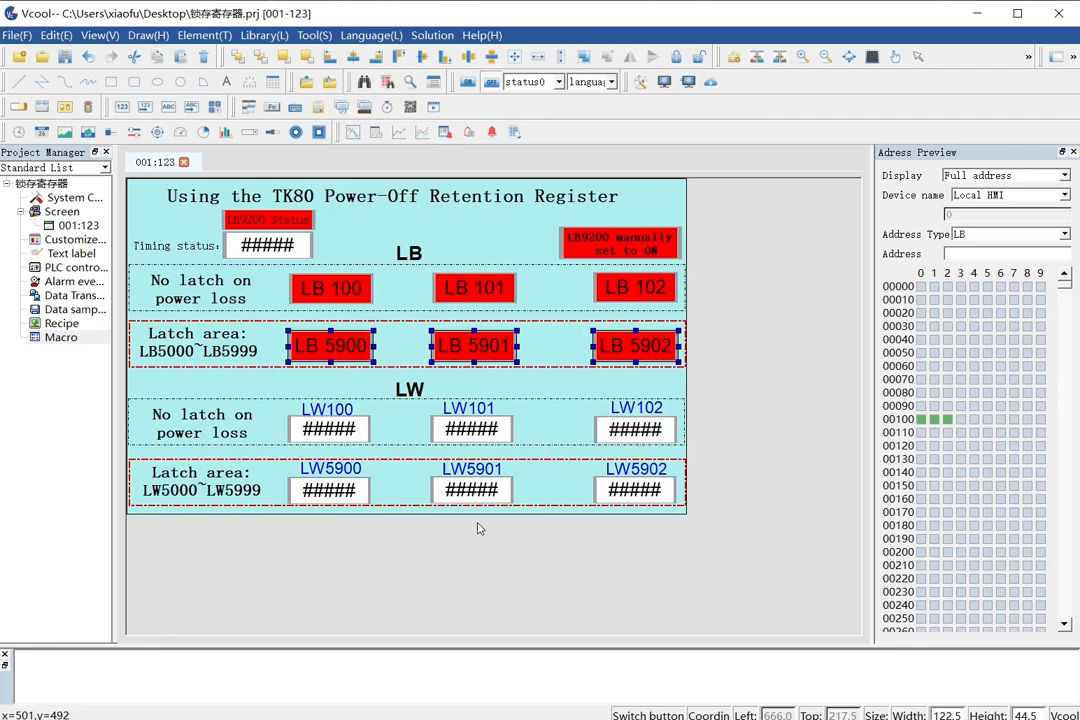
Inspect the number format settings of the LW100 input element and leave without changes.
{"action": "double_click", "coordinate": [349, 438]}
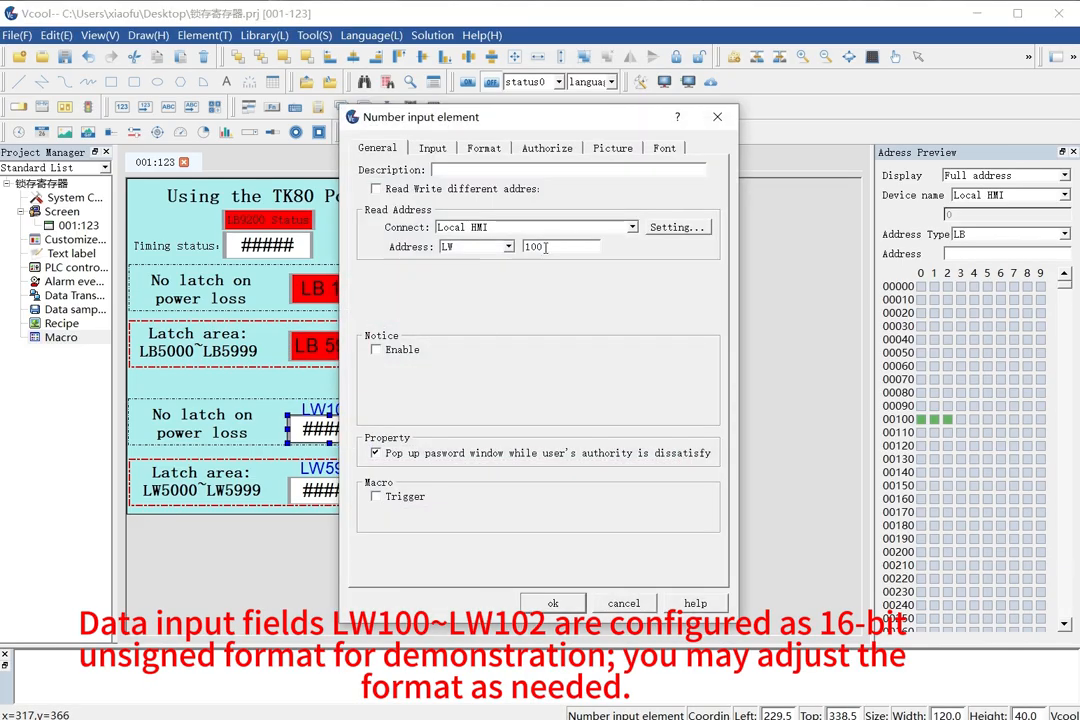
{"action": "left_click", "coordinate": [483, 149]}
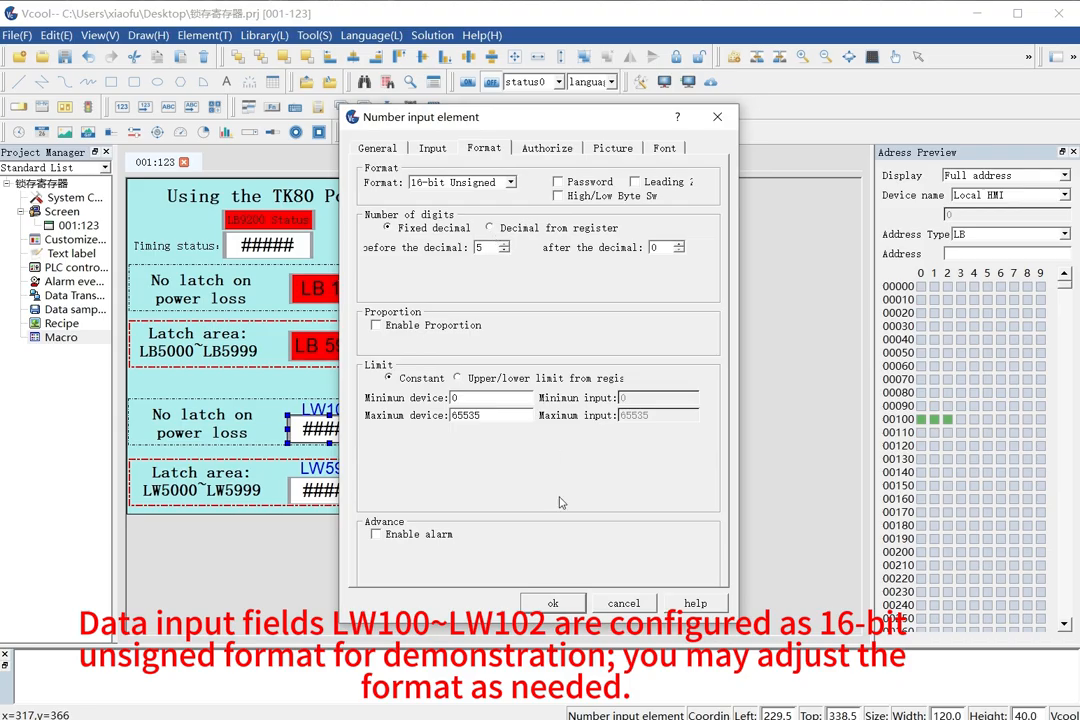
{"action": "left_click", "coordinate": [622, 603]}
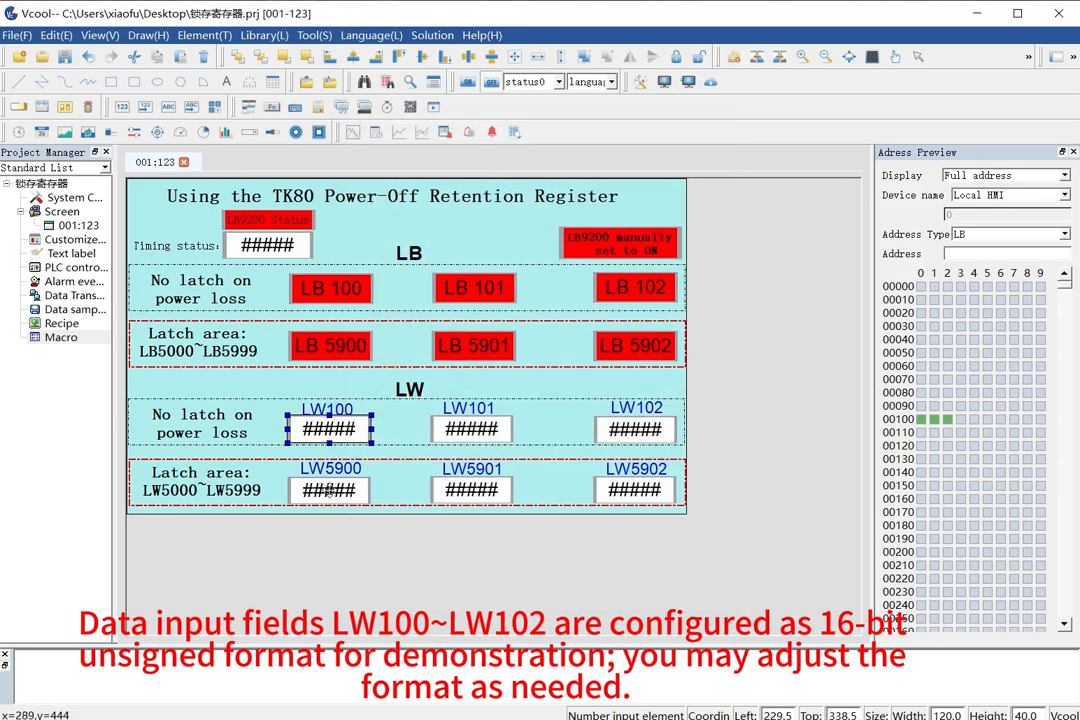
Inspect the number format settings of the LW5900 input element, and pick out the other latch-area LW inputs.
{"action": "double_click", "coordinate": [330, 489]}
{"action": "left_click", "coordinate": [483, 149]}
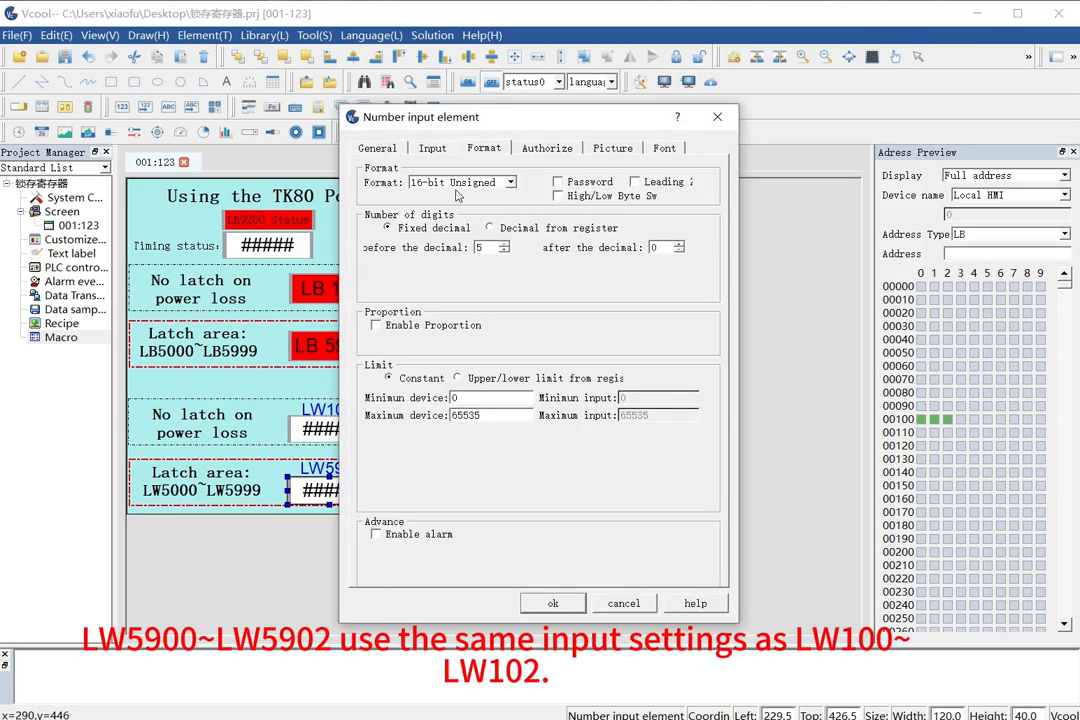
{"action": "left_click", "coordinate": [624, 604]}
{"action": "left_click", "coordinate": [472, 490], "text": "ctrl"}
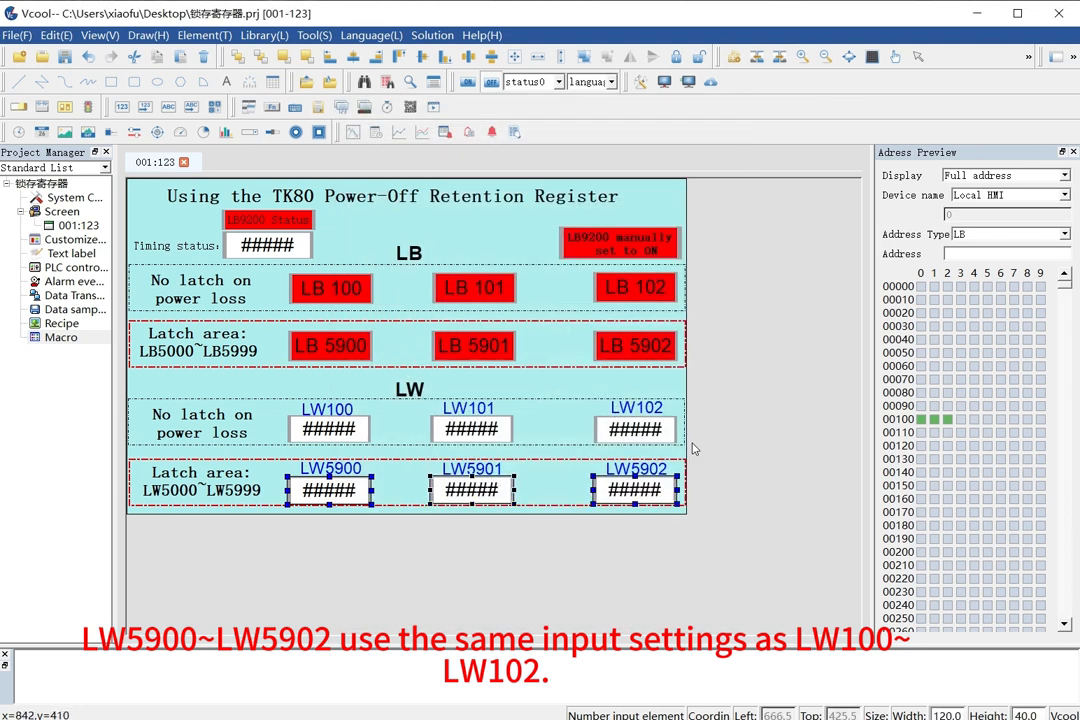
{"action": "left_click", "coordinate": [560, 580]}
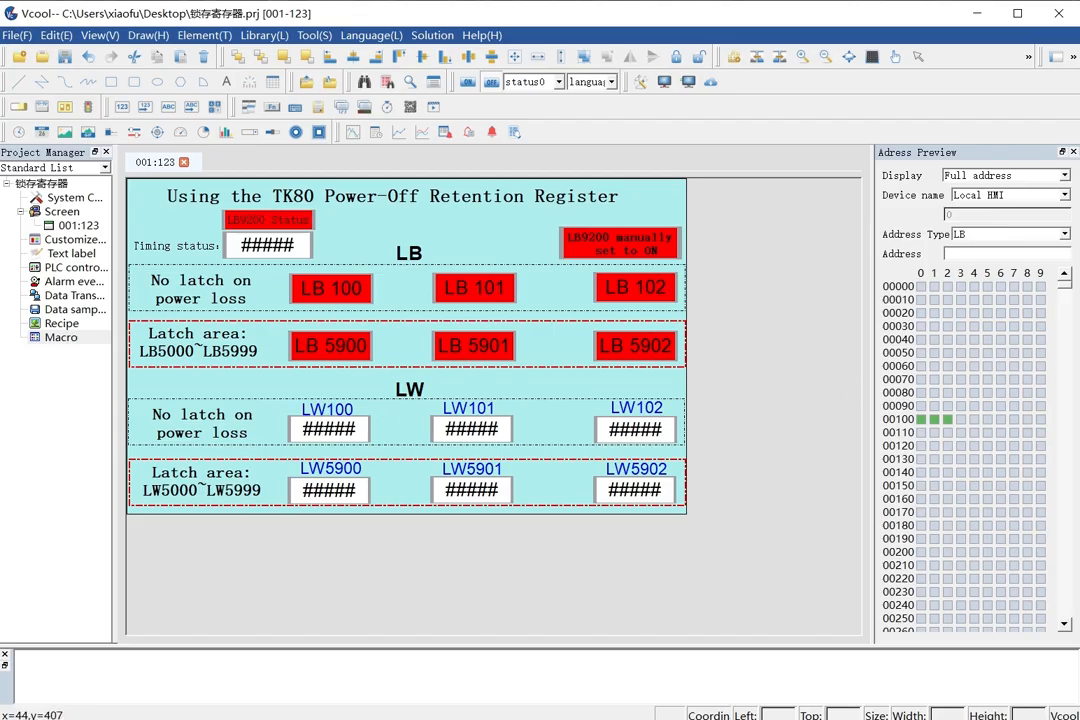
Open the existing Macro0 program in the macro editor.
{"action": "double_click", "coordinate": [61, 338]}
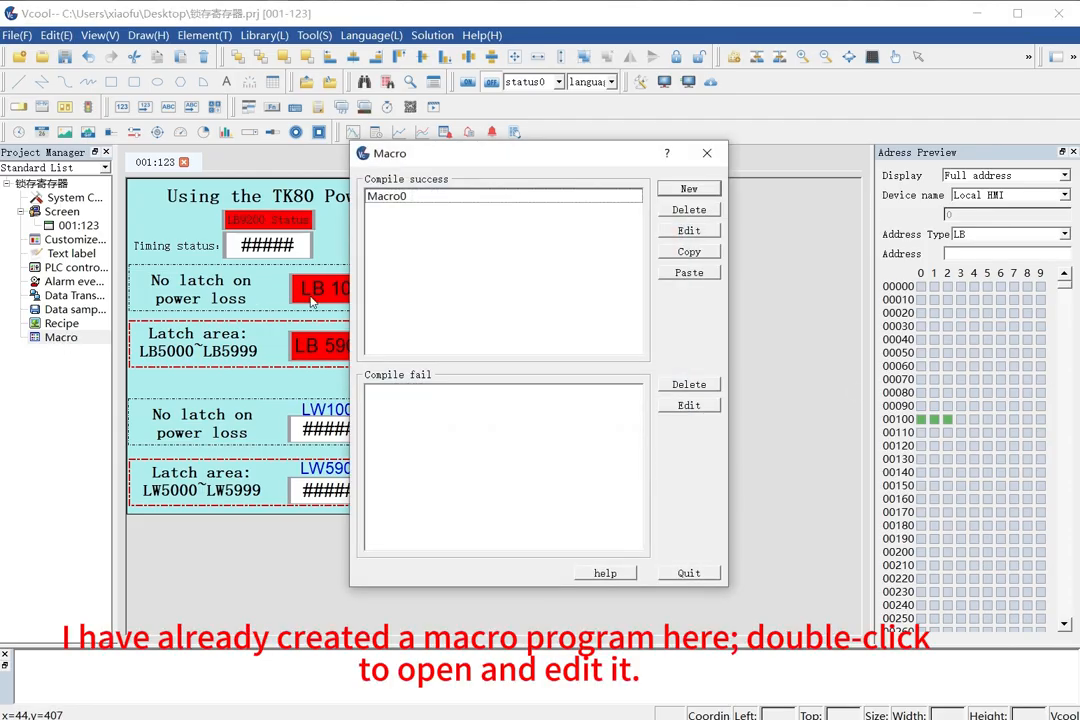
{"action": "left_click", "coordinate": [420, 197]}
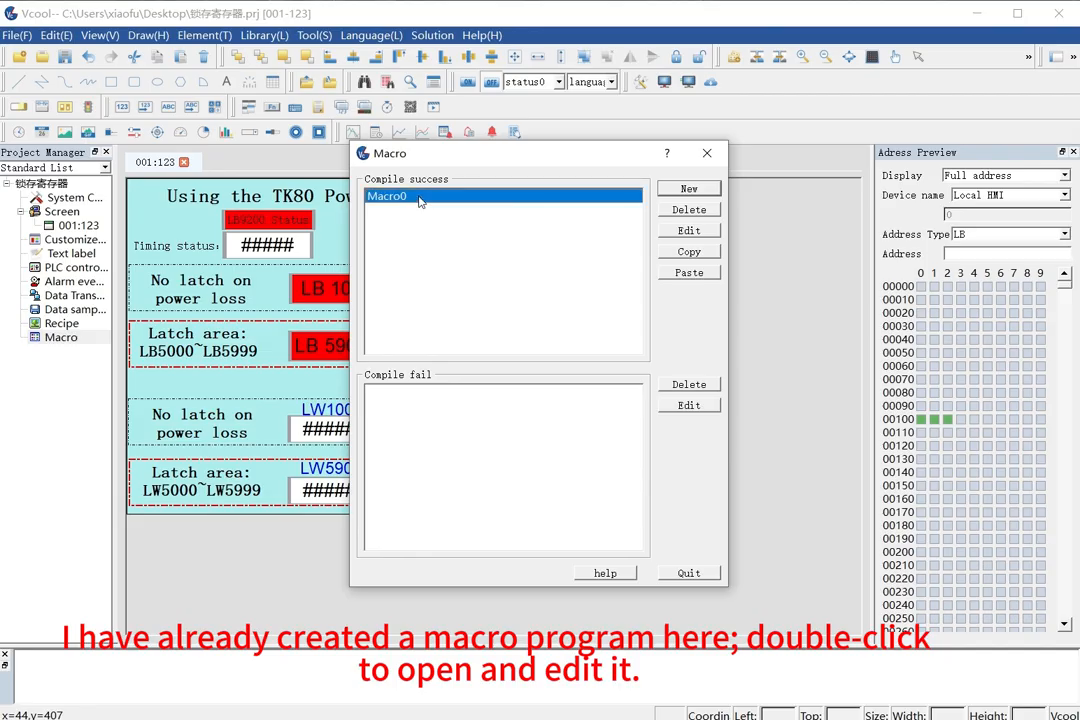
{"action": "double_click", "coordinate": [420, 198]}
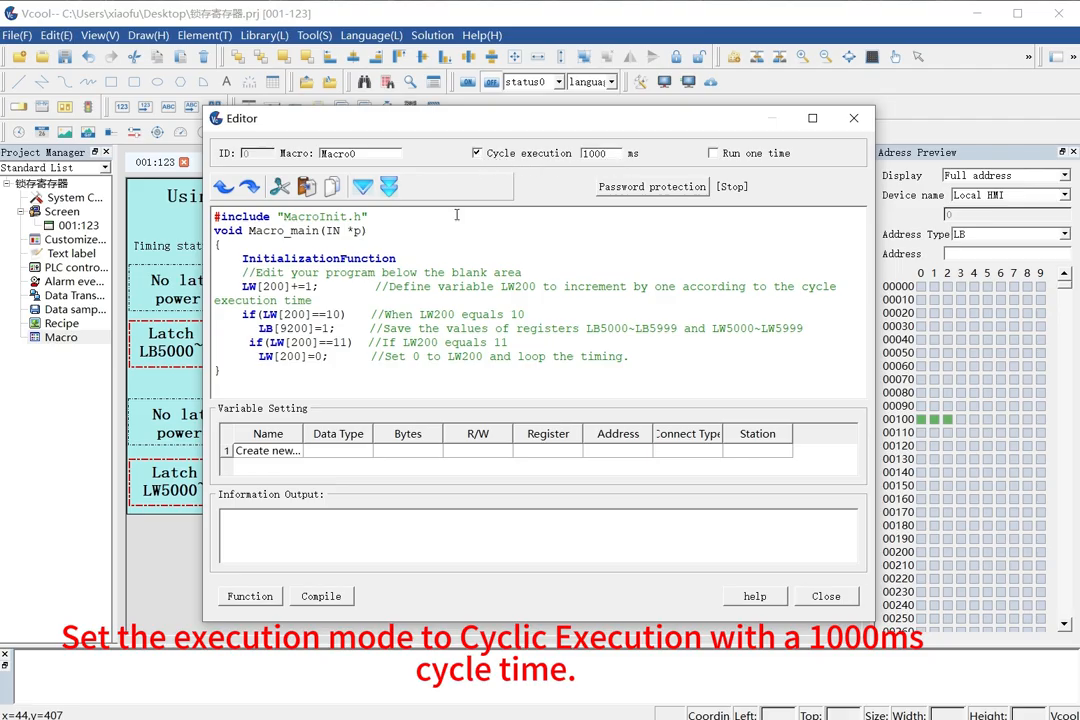
Review the Macro0 code lines for the LW200 increment, the equals-10 condition and the LB9200 save trigger.
{"action": "left_click_drag", "start_coordinate": [243, 286], "coordinate": [320, 287]}
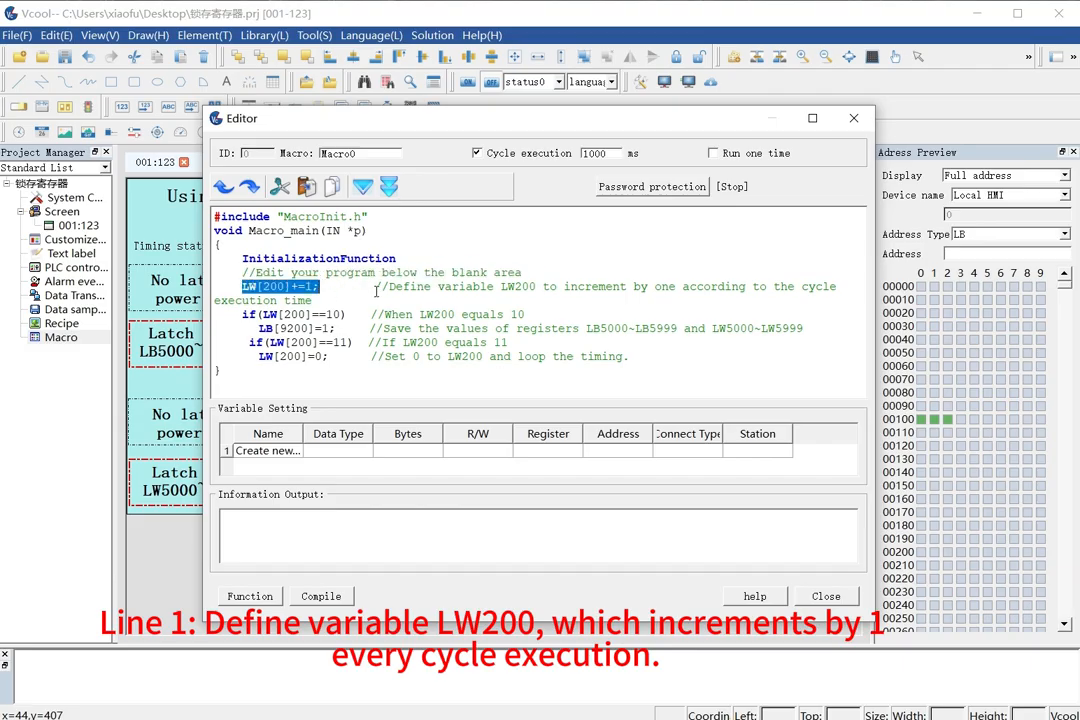
{"action": "left_click", "coordinate": [384, 289]}
{"action": "left_click_drag", "start_coordinate": [243, 287], "coordinate": [316, 313]}
{"action": "left_click", "coordinate": [316, 313]}
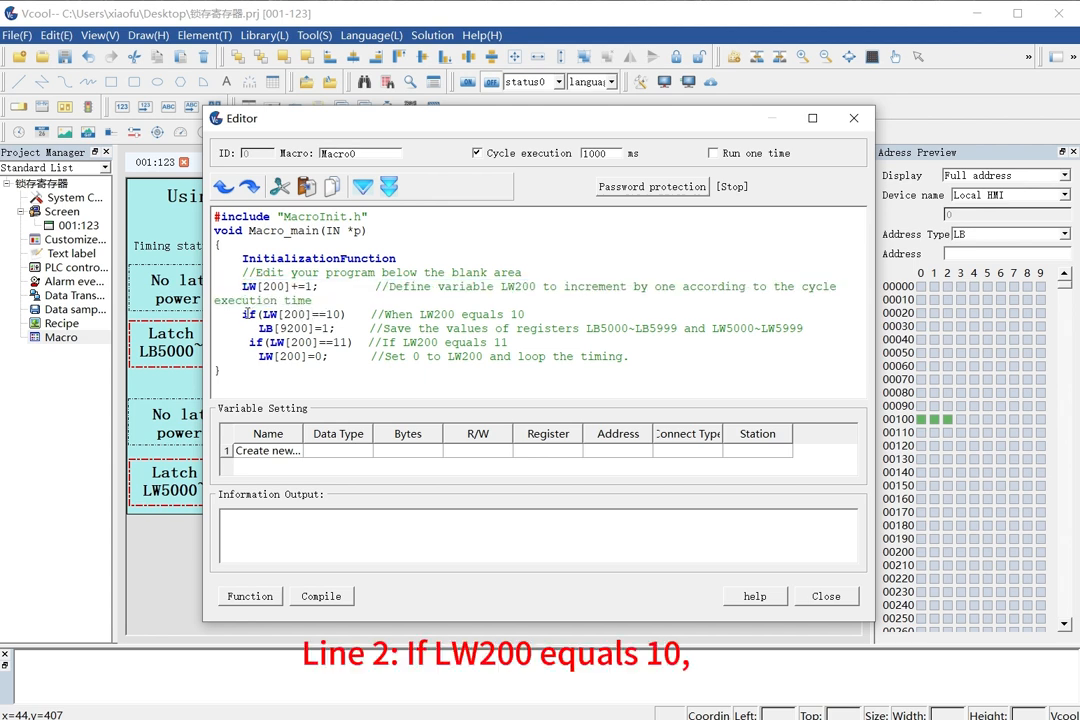
{"action": "left_click_drag", "start_coordinate": [244, 313], "coordinate": [381, 315]}
{"action": "left_click", "coordinate": [261, 328]}
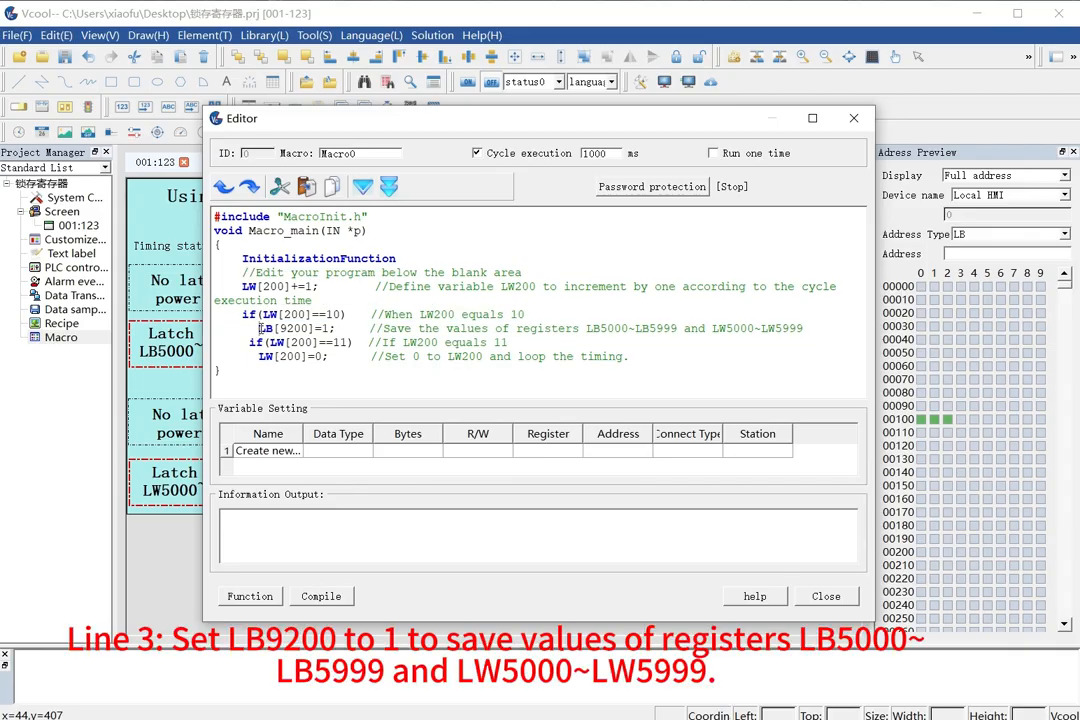
{"action": "left_click_drag", "start_coordinate": [261, 328], "coordinate": [813, 339]}
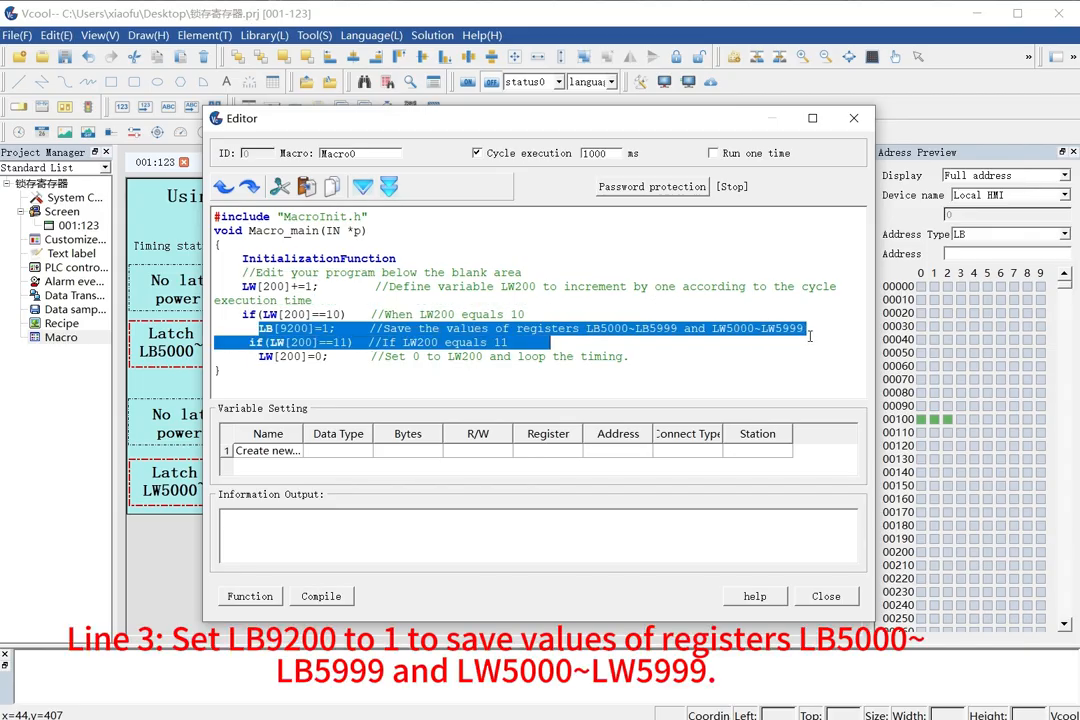
{"action": "left_click", "coordinate": [810, 334]}
{"action": "left_click_drag", "start_coordinate": [261, 330], "coordinate": [801, 330]}
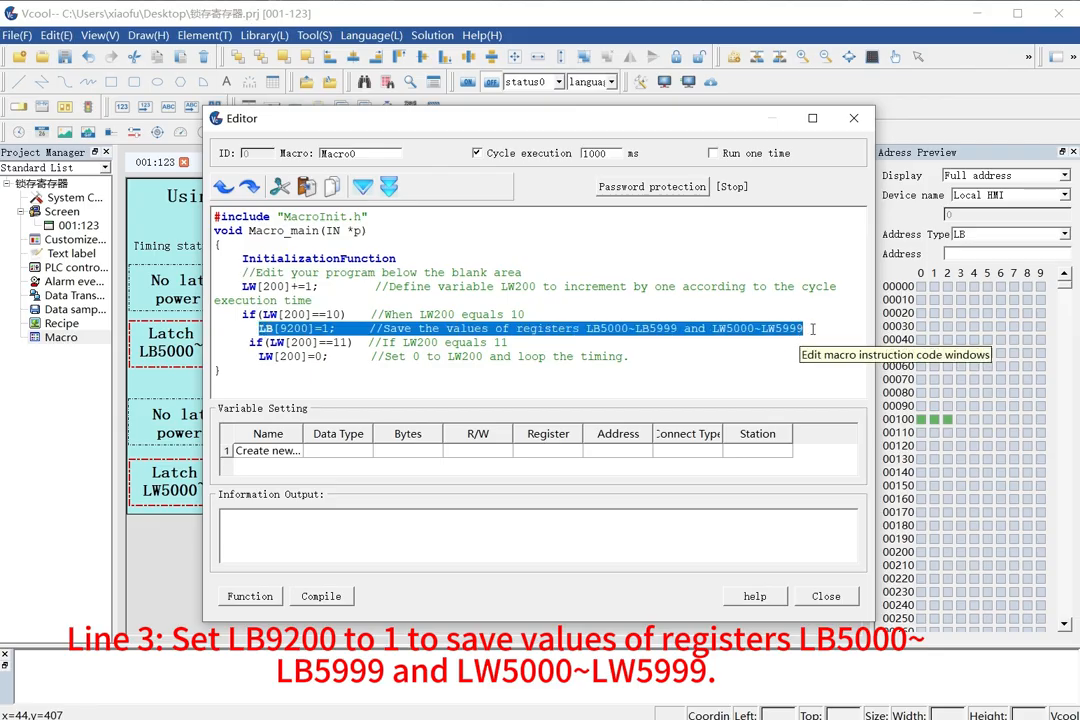
Review the closing Macro0 code lines with the equals-11 condition and the LW200 reset.
{"action": "left_click_drag", "start_coordinate": [242, 342], "coordinate": [509, 342]}
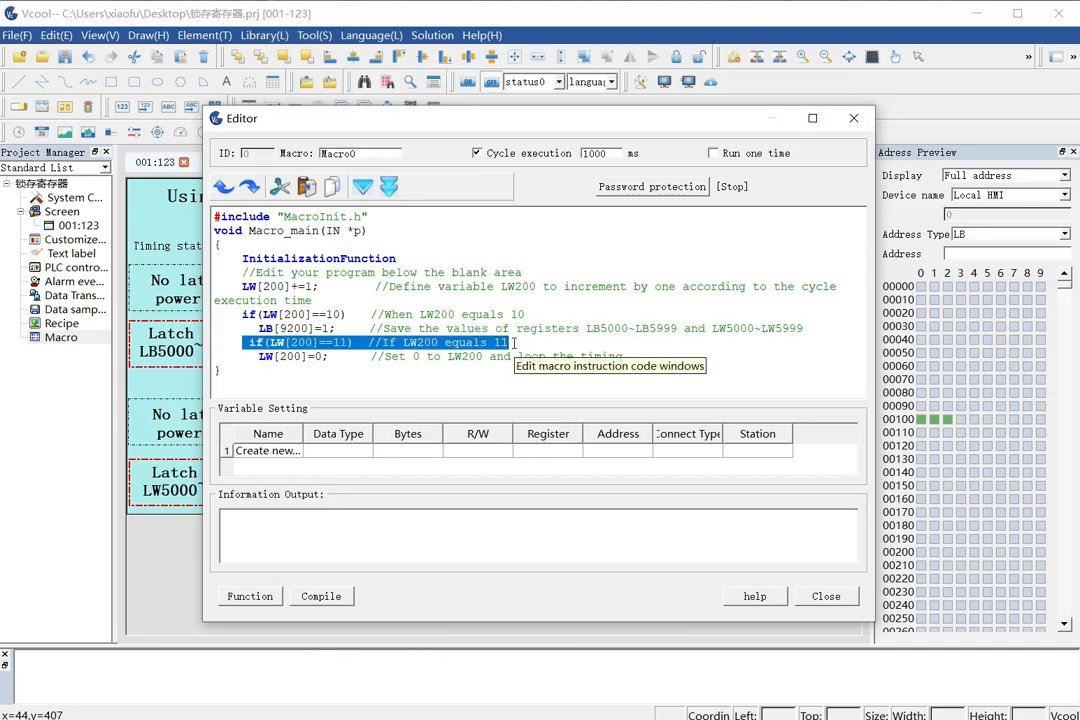
{"action": "left_click", "coordinate": [263, 357]}
{"action": "left_click_drag", "start_coordinate": [260, 357], "coordinate": [633, 360]}
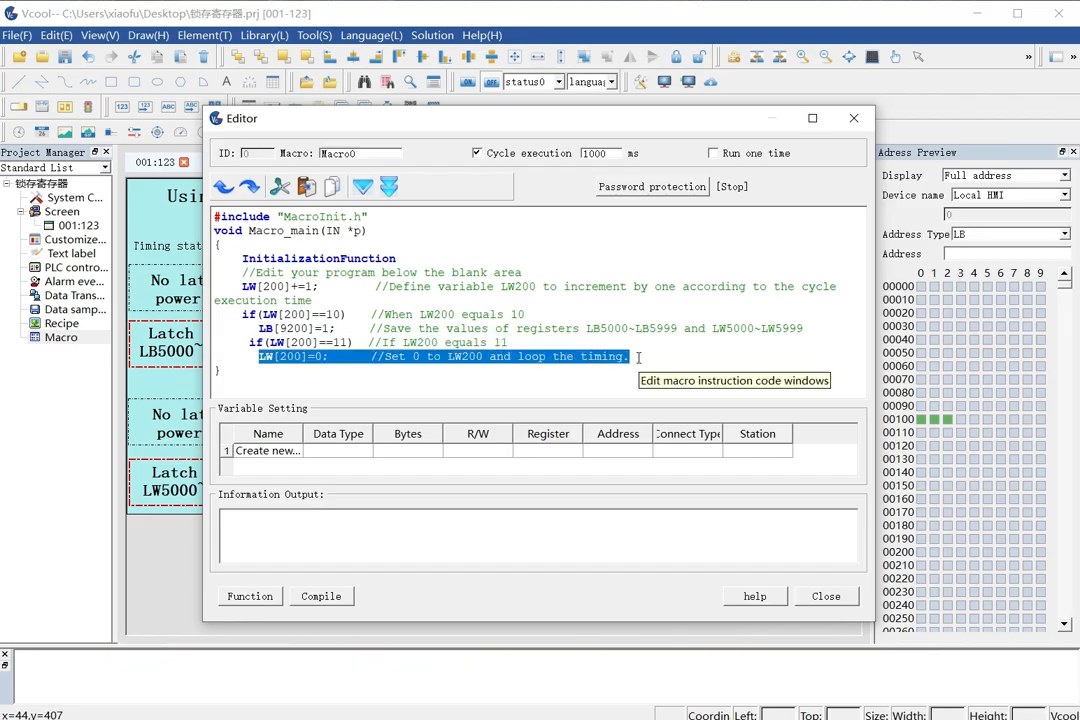
{"action": "left_click", "coordinate": [640, 357]}
Compile the Macro0 program, then close the macro editor and the macro list.
{"action": "left_click", "coordinate": [321, 595]}
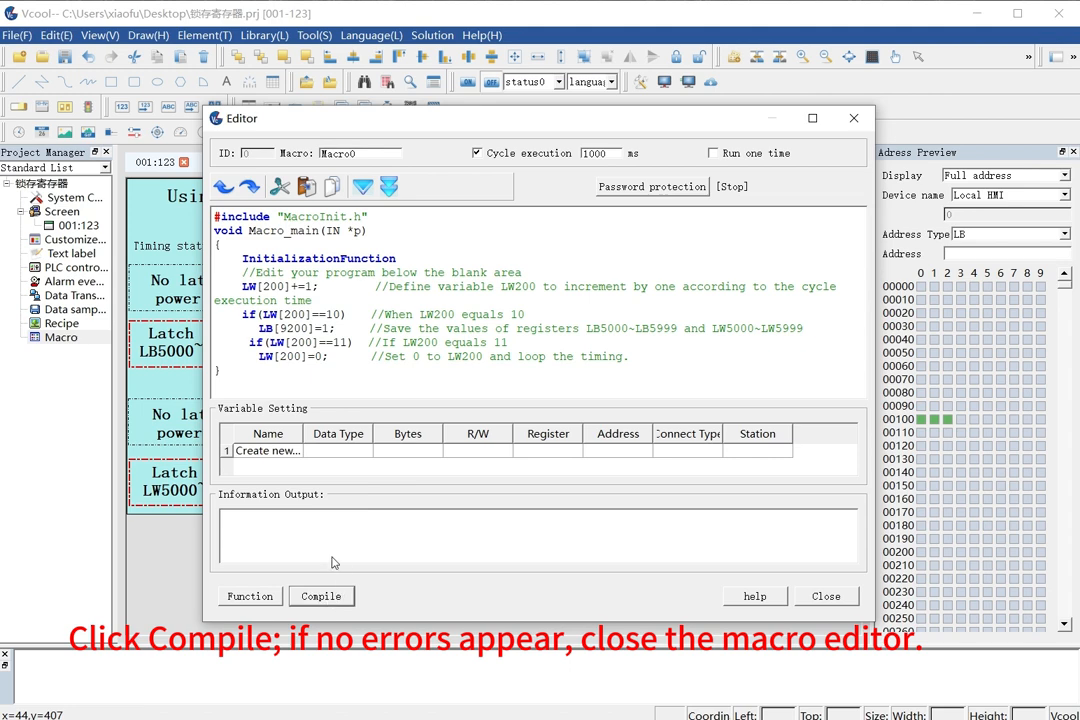
{"action": "left_click", "coordinate": [281, 561]}
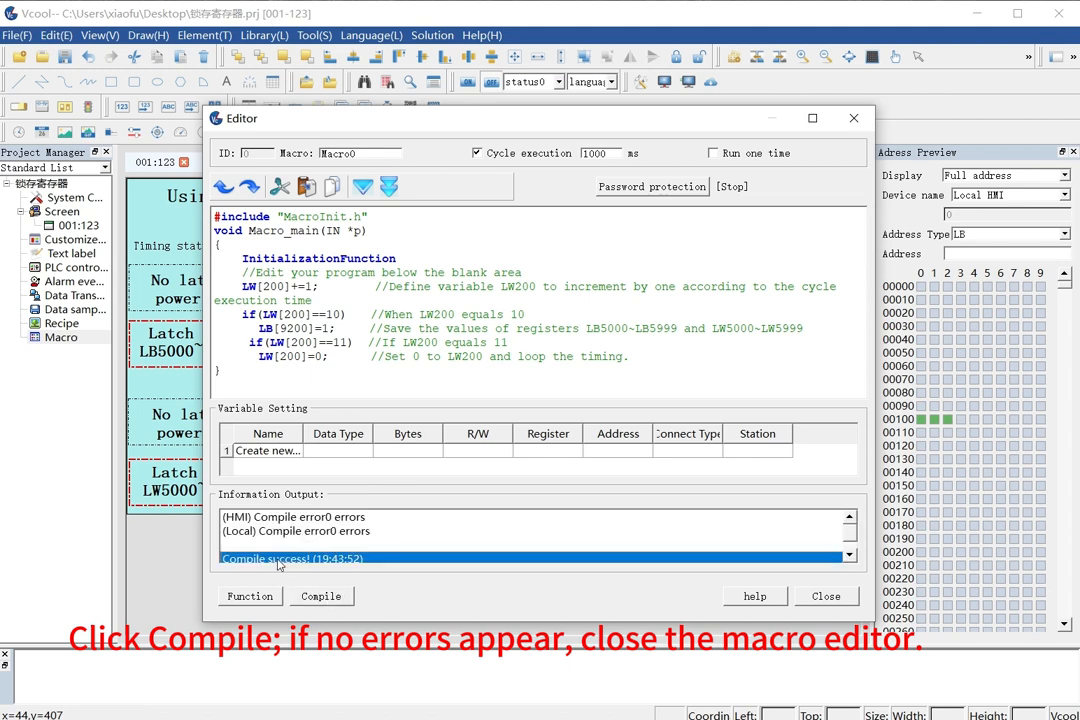
{"action": "left_click", "coordinate": [820, 597]}
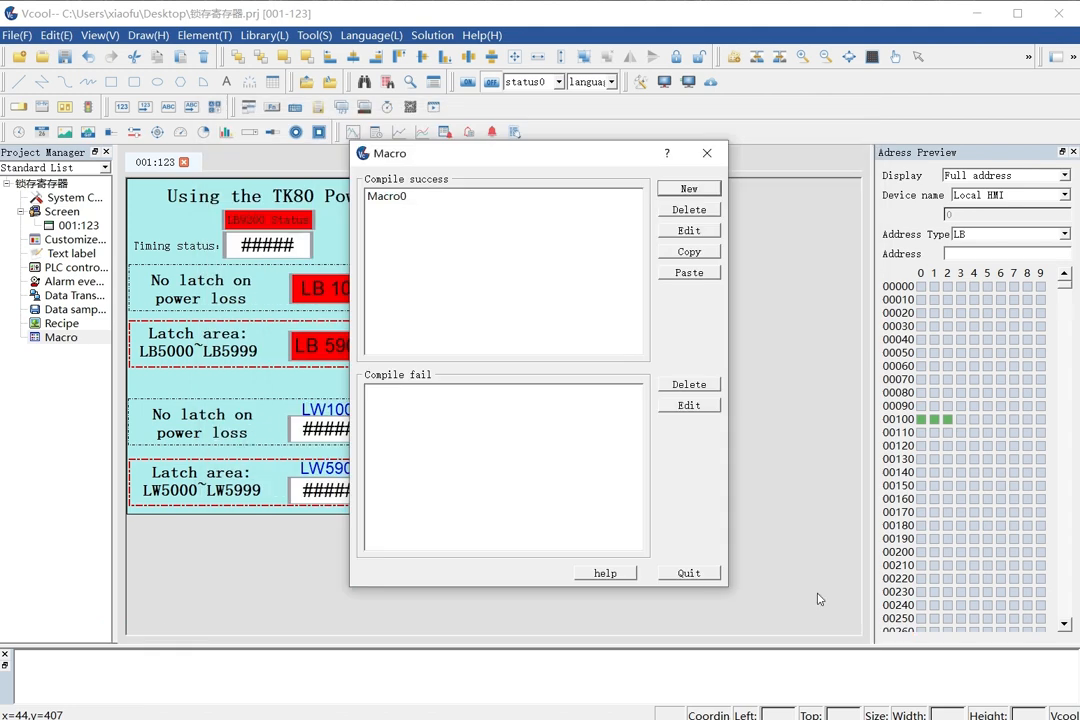
{"action": "left_click", "coordinate": [689, 573]}
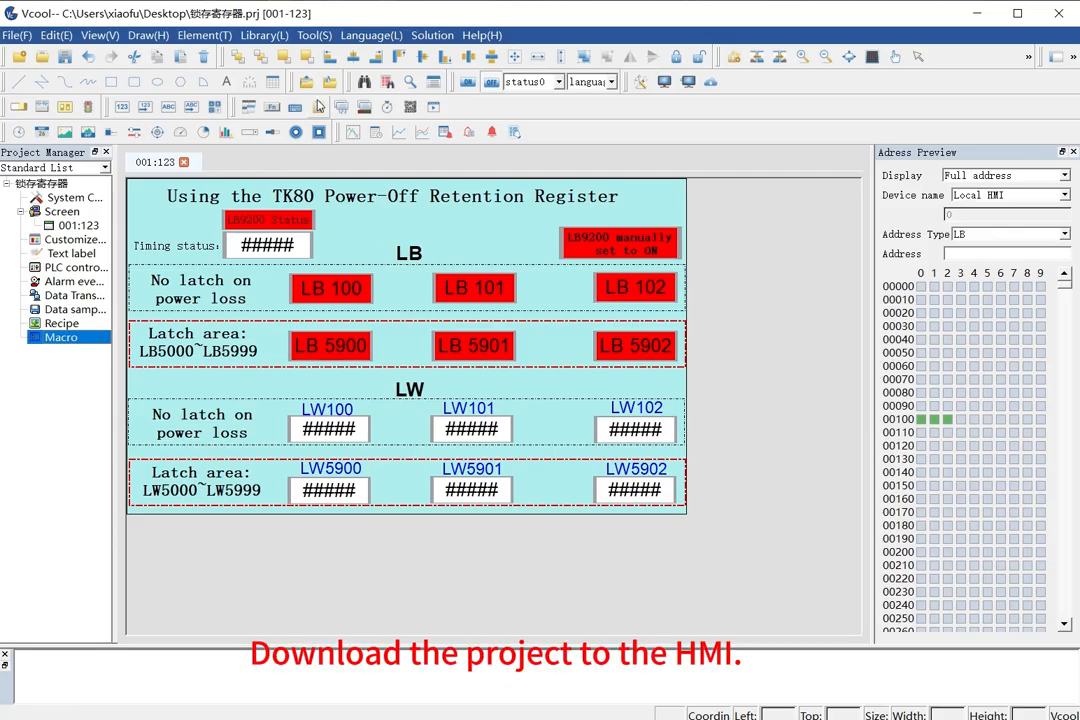
Download the project to the HMI over USB and close the file transfer dialog.
{"action": "left_click", "coordinate": [314, 36]}
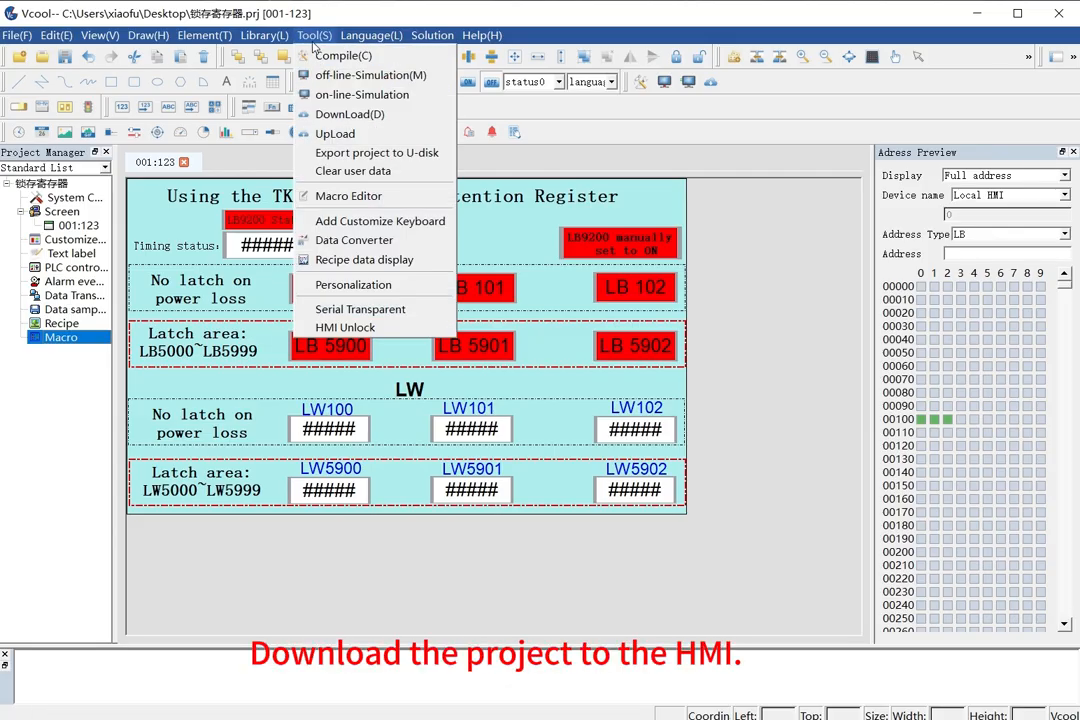
{"action": "left_click", "coordinate": [312, 111]}
{"action": "left_click", "coordinate": [358, 518]}
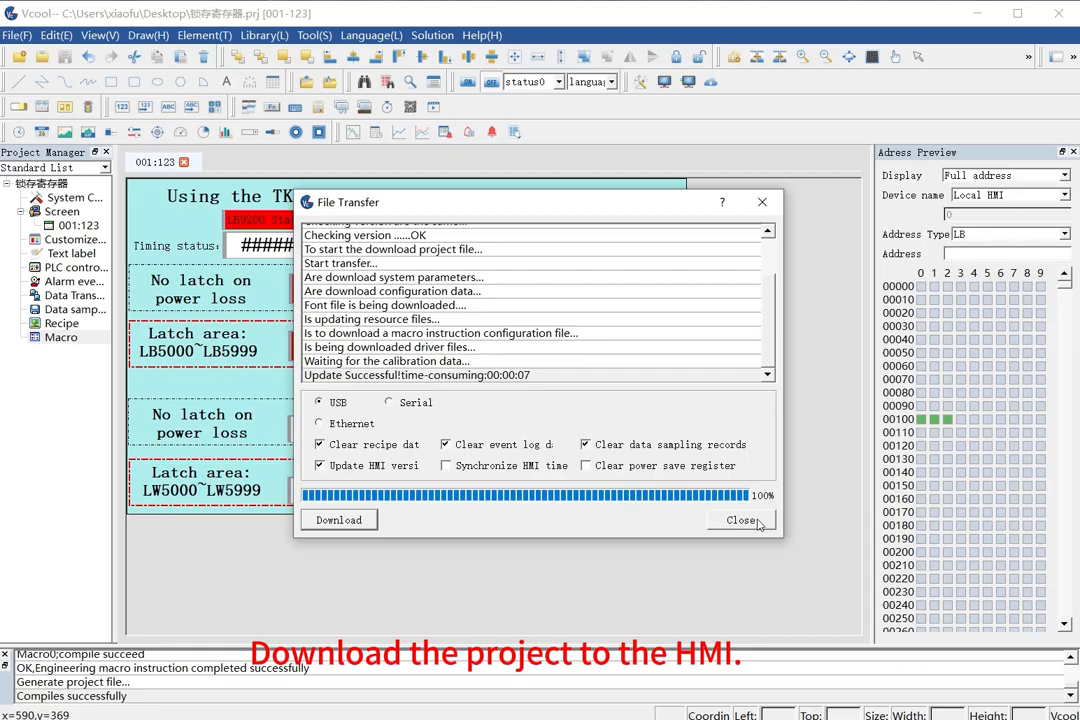
{"action": "left_click", "coordinate": [738, 520]}
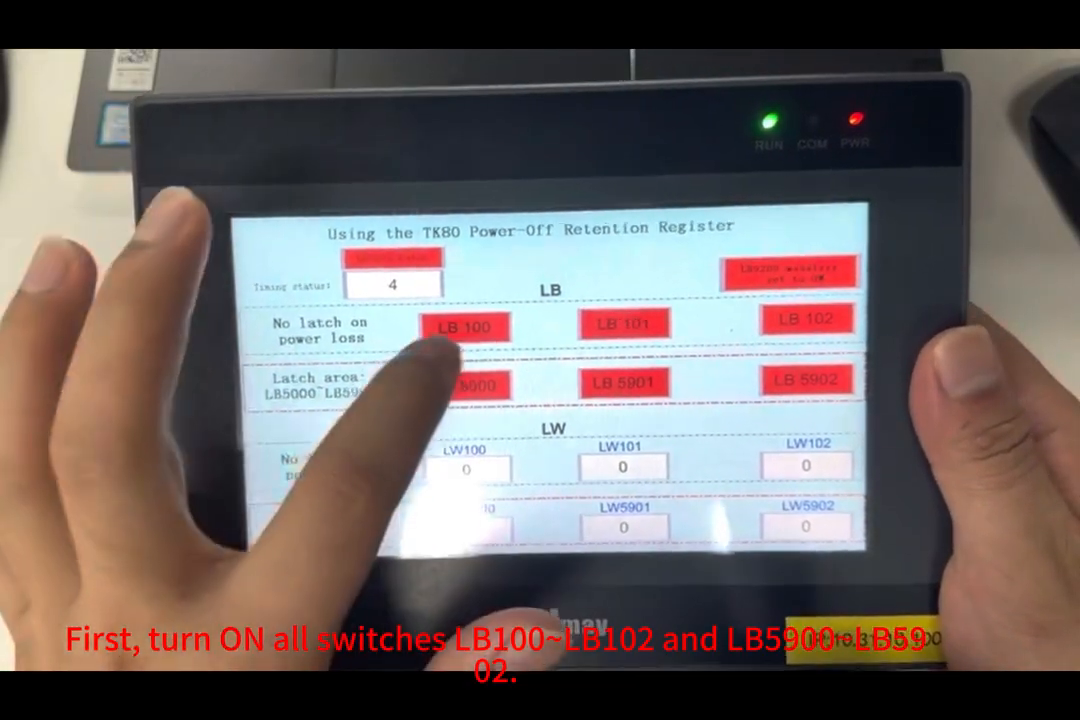
{"action": "left_click", "coordinate": [464, 327]}
{"action": "left_click", "coordinate": [623, 323]}
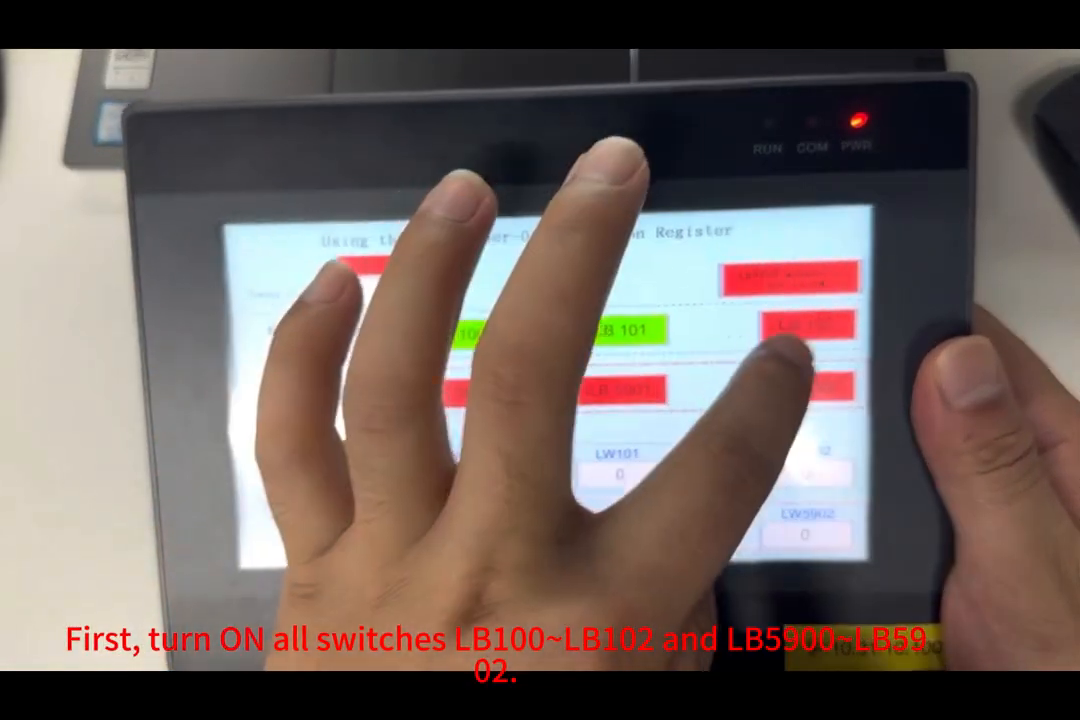
{"action": "left_click", "coordinate": [806, 318]}
{"action": "left_click", "coordinate": [464, 390]}
{"action": "left_click", "coordinate": [623, 388]}
{"action": "left_click", "coordinate": [808, 386]}
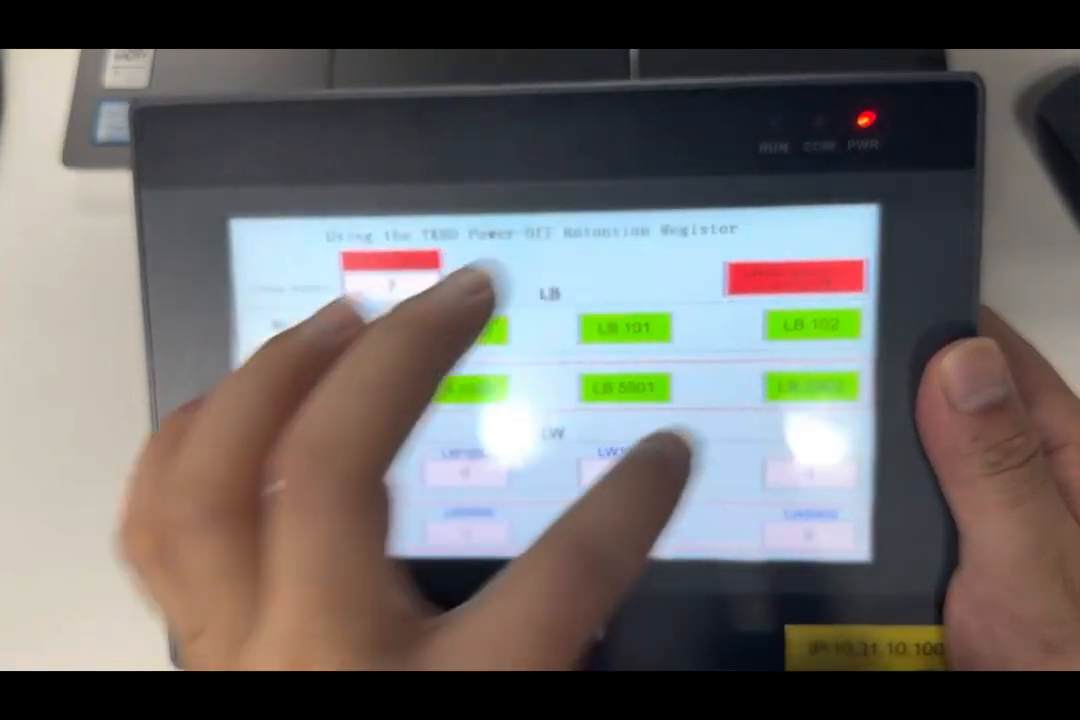
{"action": "left_click", "coordinate": [462, 472]}
{"action": "left_click", "coordinate": [519, 430]}
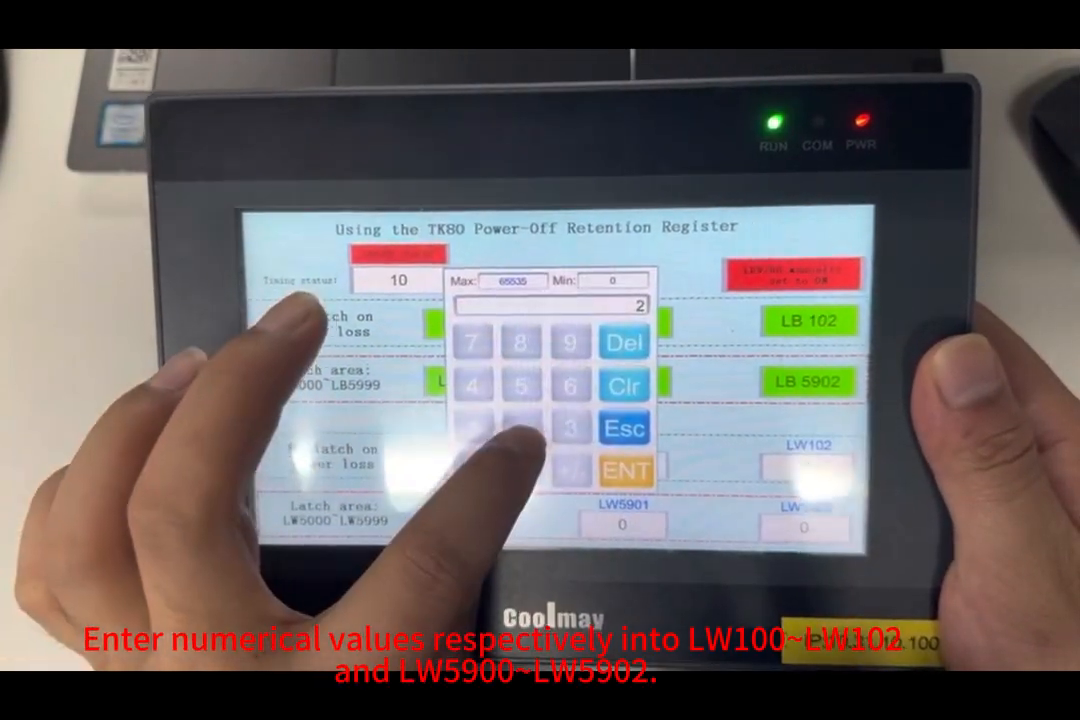